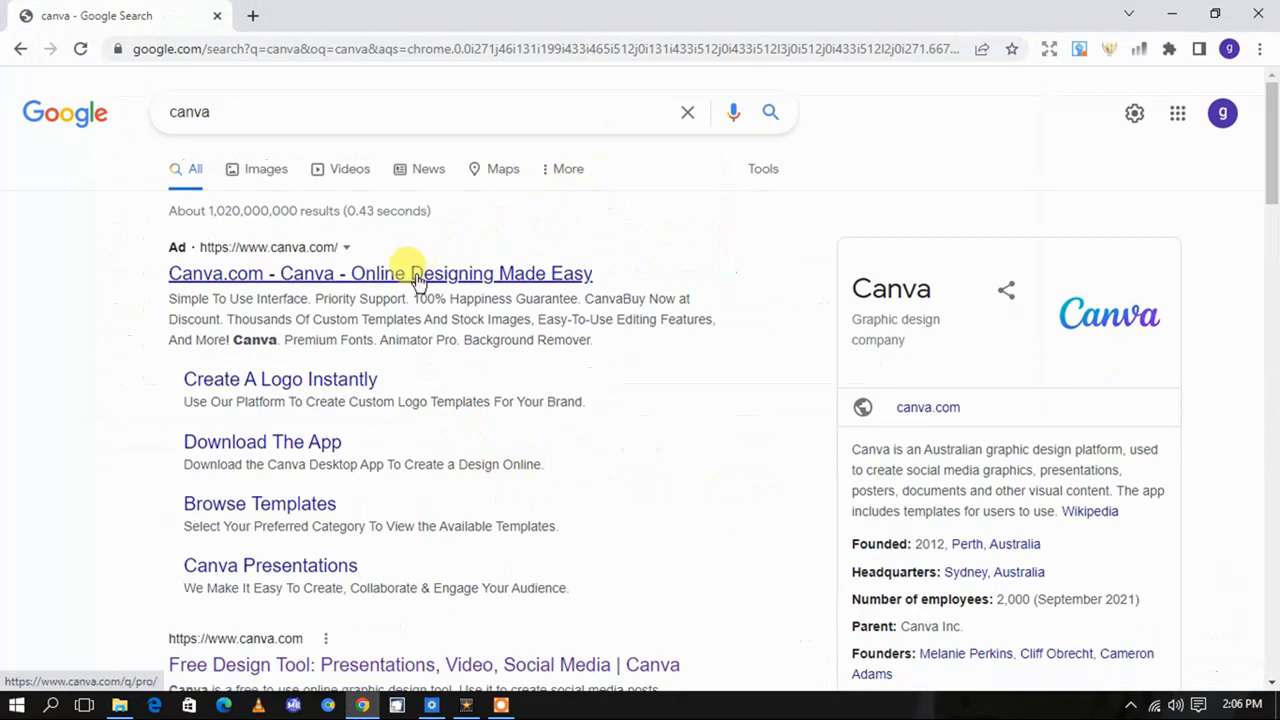
Open the official Canva website from the organic search result titled "Free Design Tool: Presentations, Video, Social Media"
scroll(418, 280, "down", 2)
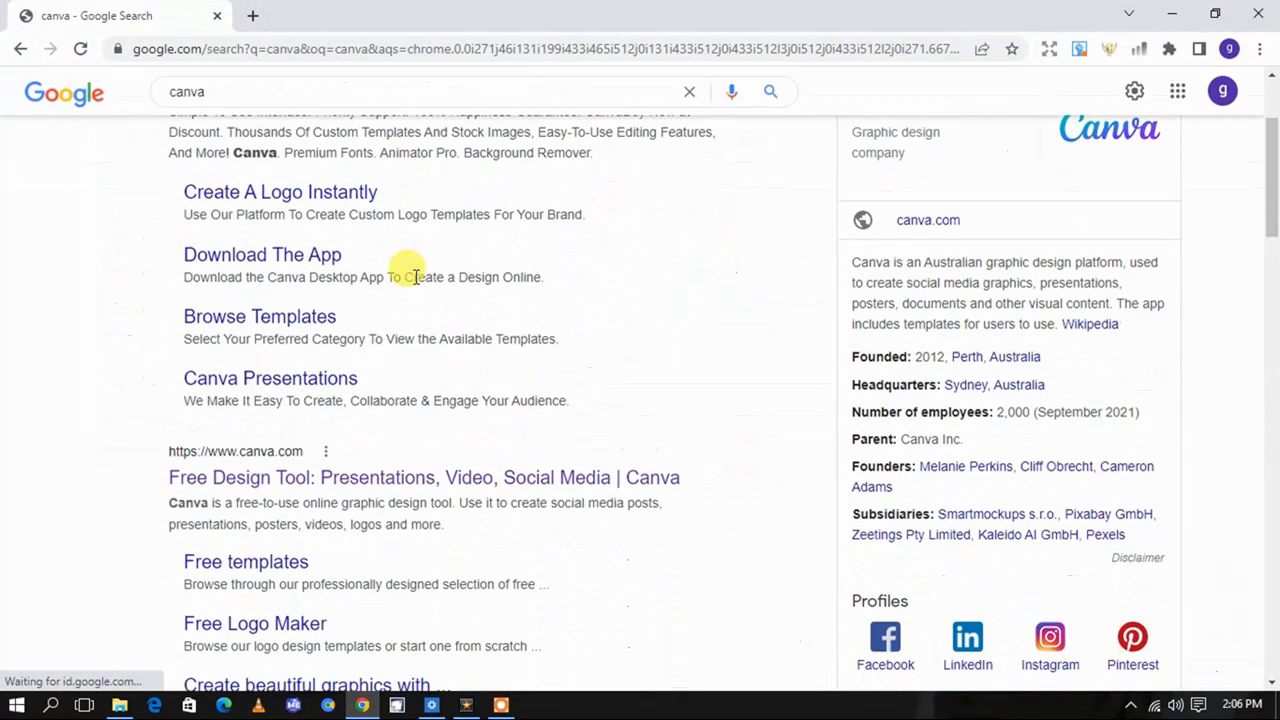
left_click(337, 472)
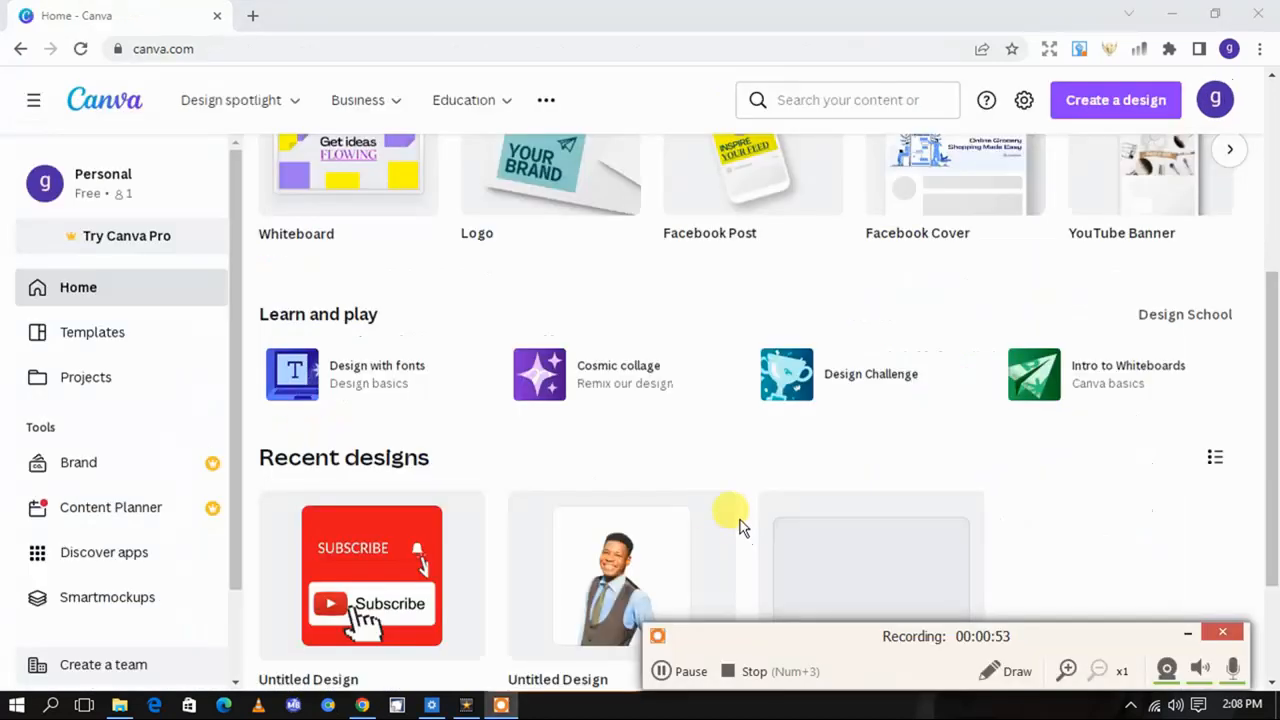
scroll(721, 491, "up", 2)
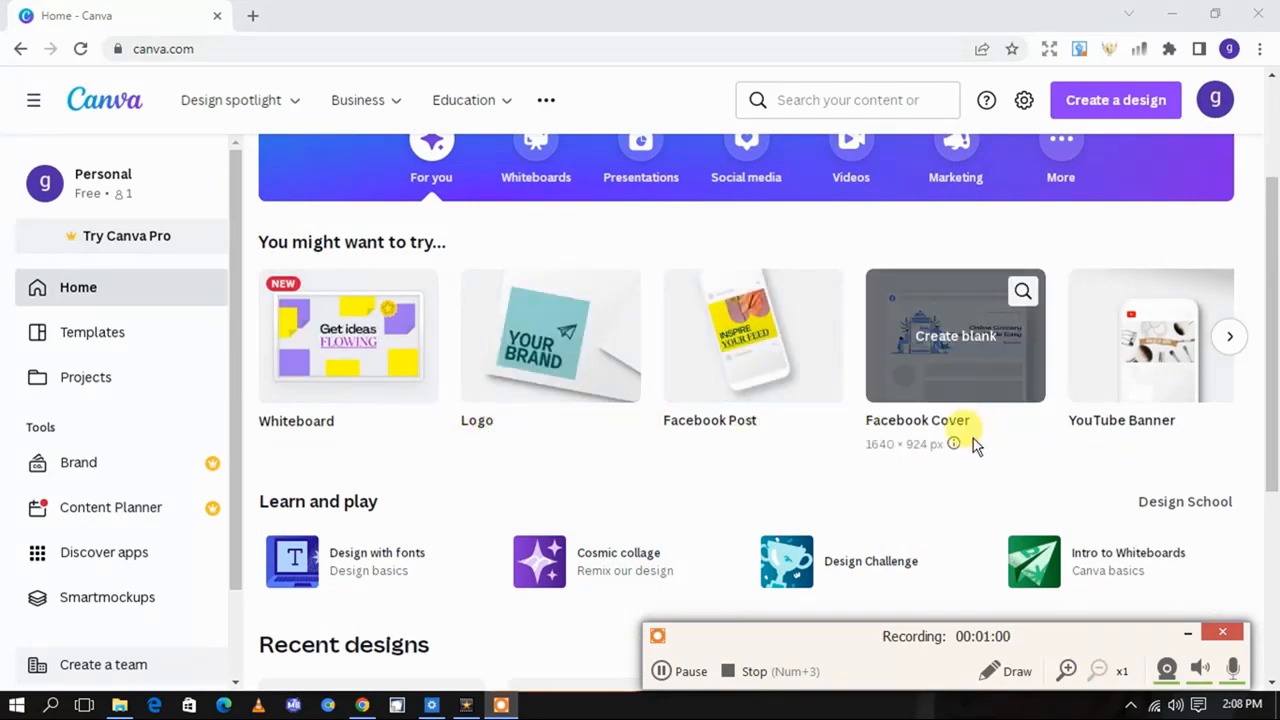
Create a blank Logo design from the suggested design types on the Canva home page
scroll(1000, 430, "down", 1)
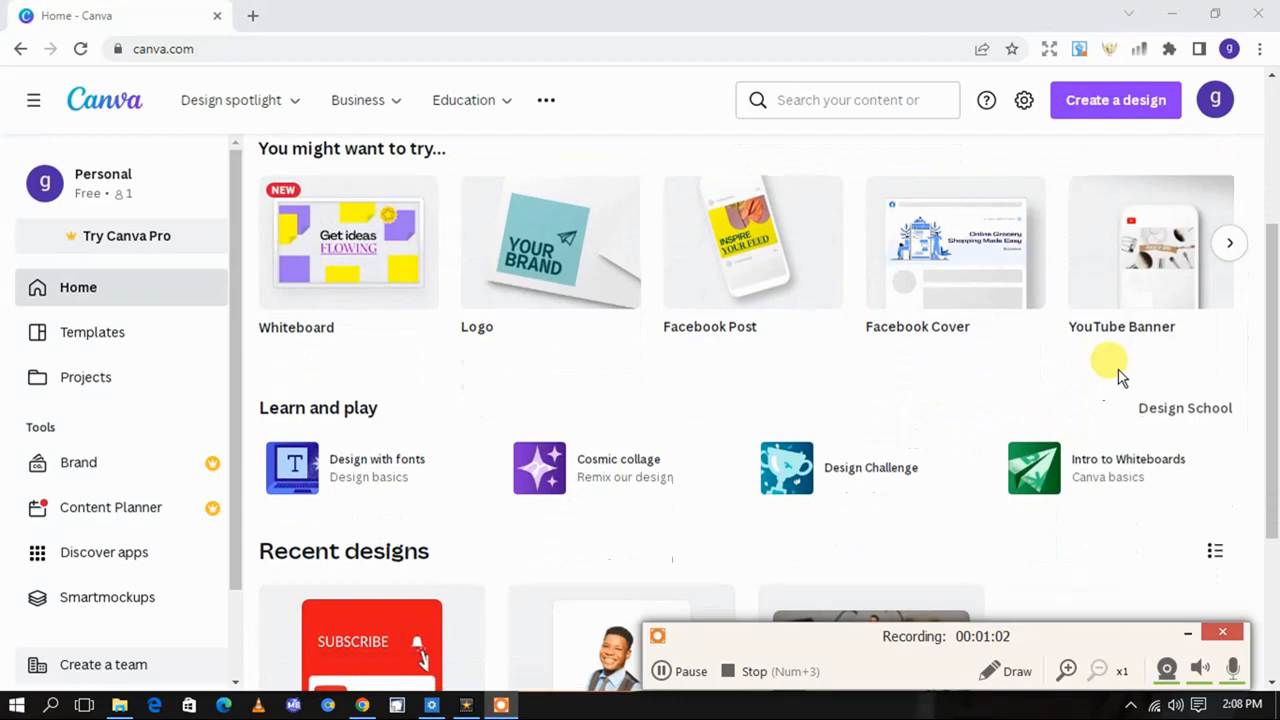
scroll(874, 337, "down", 1)
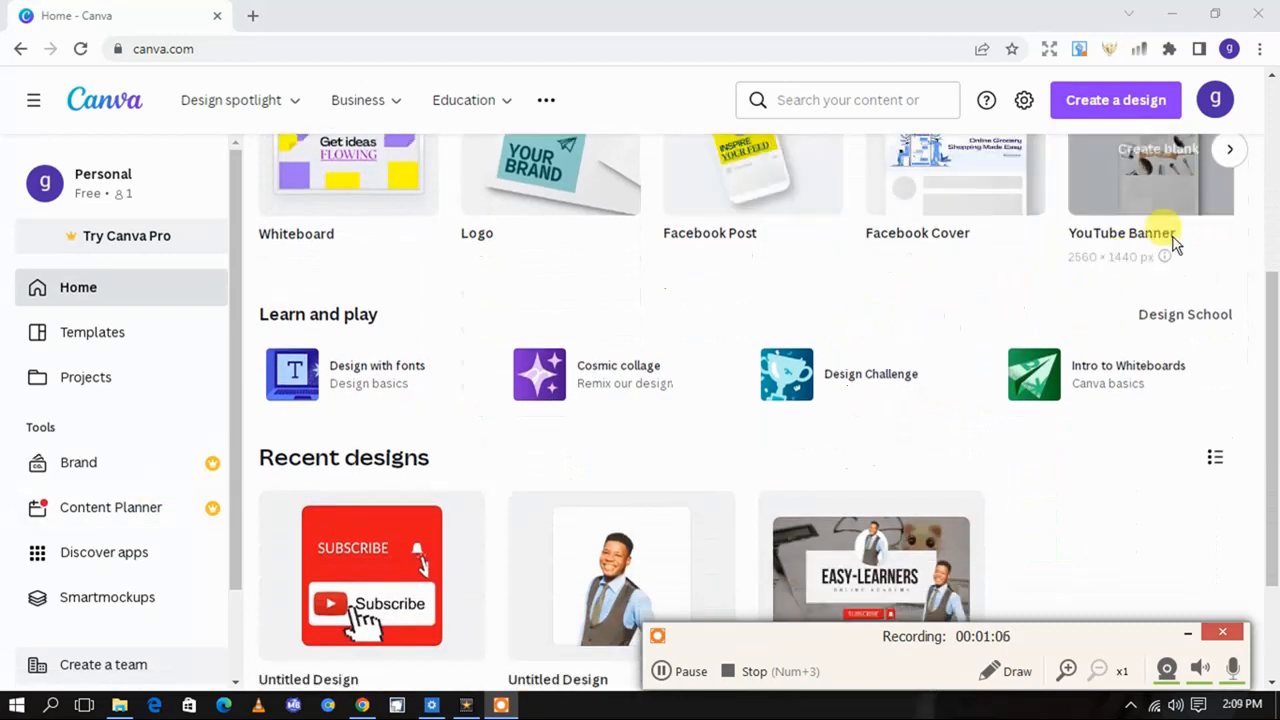
scroll(885, 260, "down", 2)
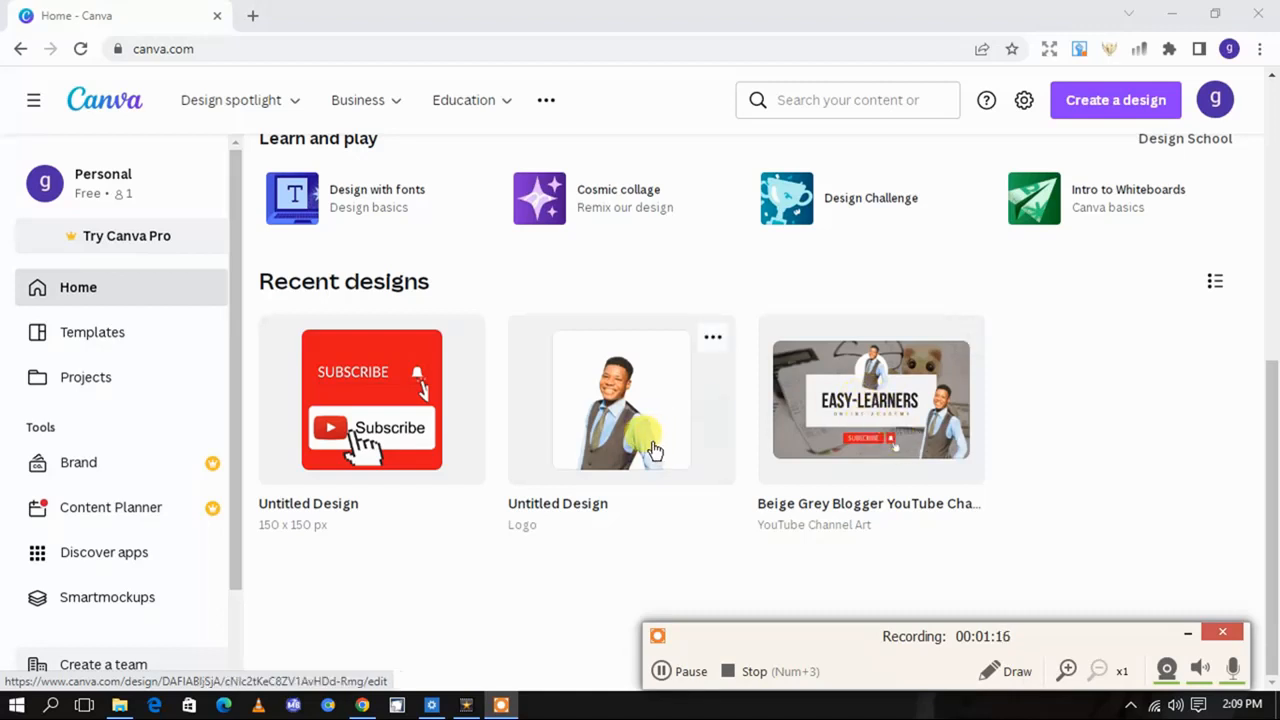
scroll(652, 450, "up", 5)
scroll(651, 449, "down", 2)
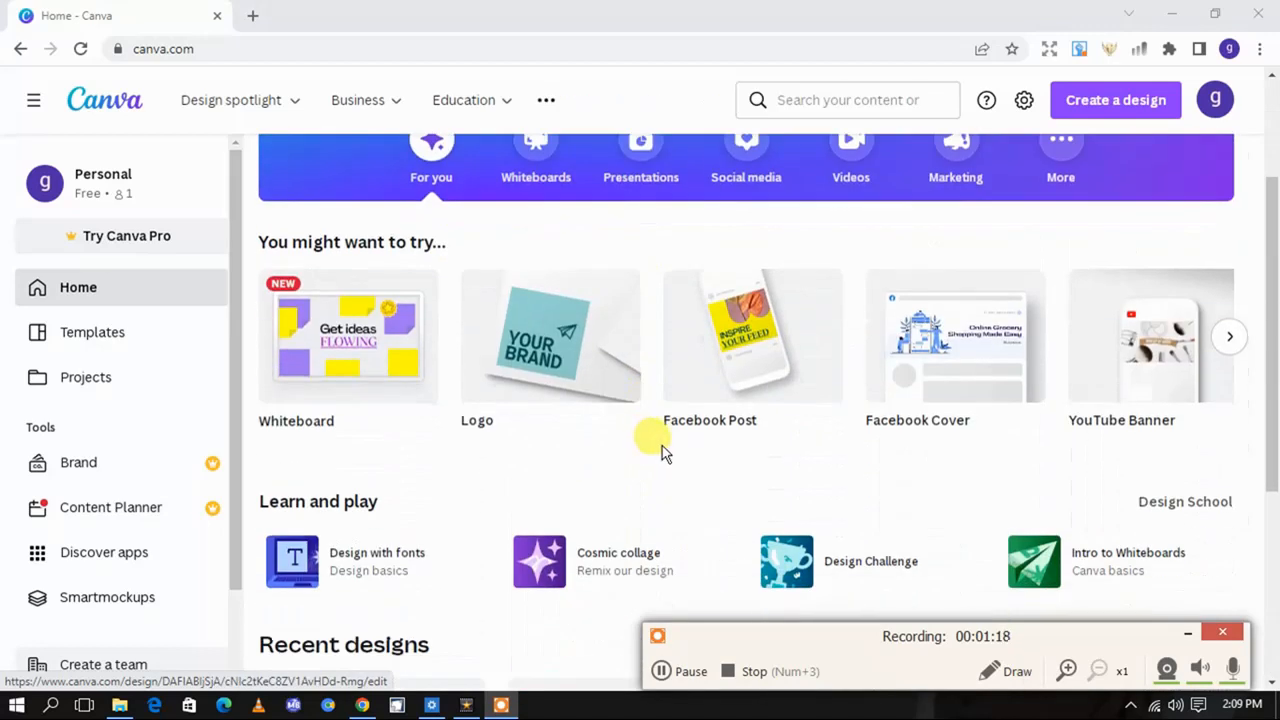
left_click(578, 378)
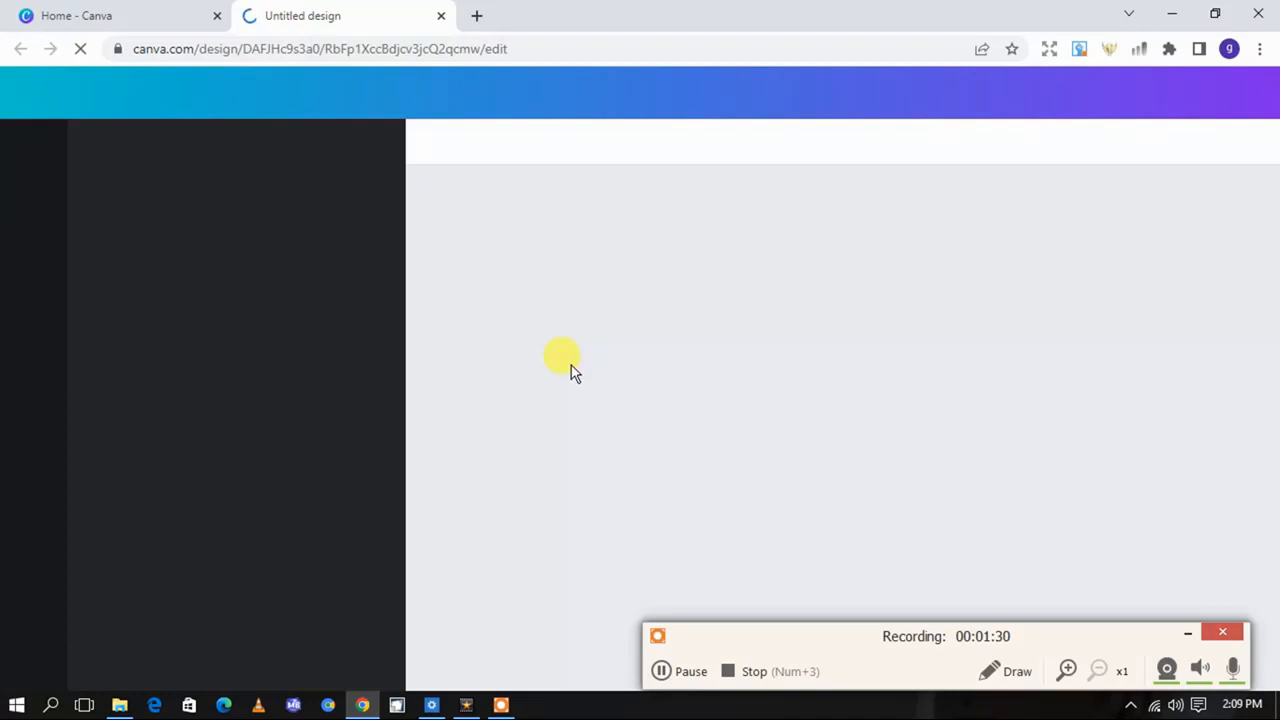
left_click(662, 671)
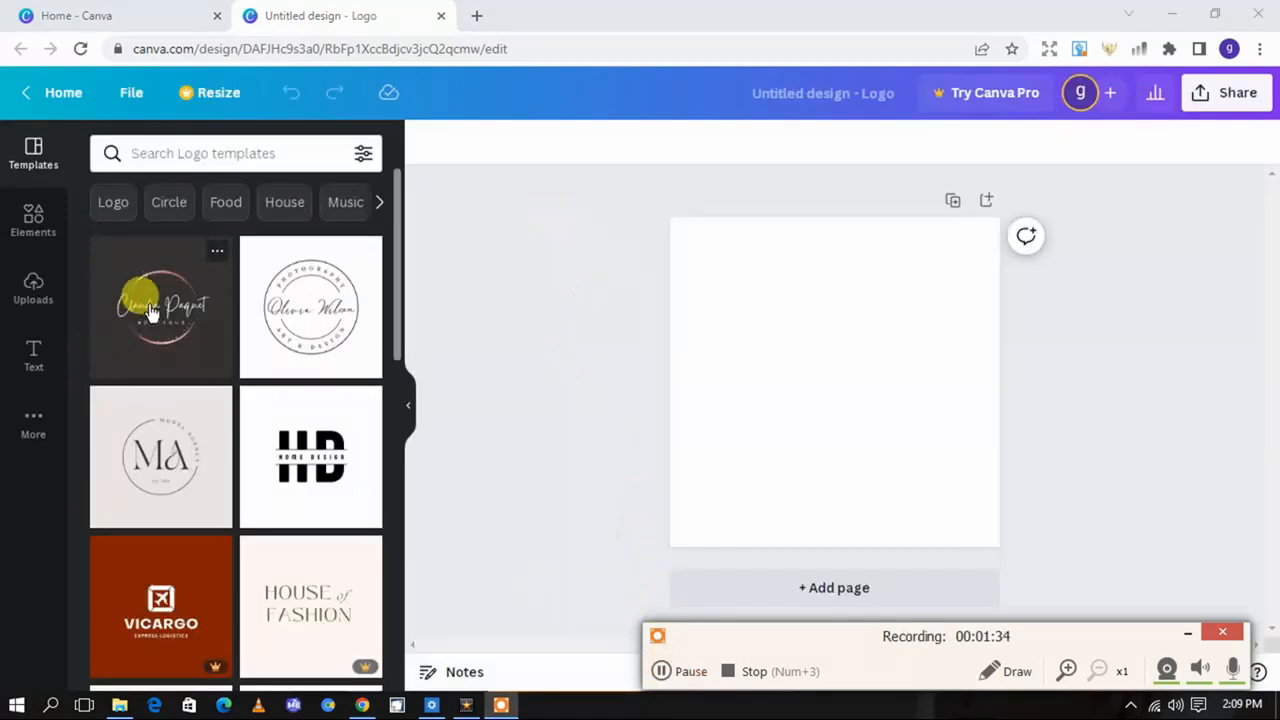
Look through the available logo templates for a suitable starting design
scroll(172, 318, "down", 6)
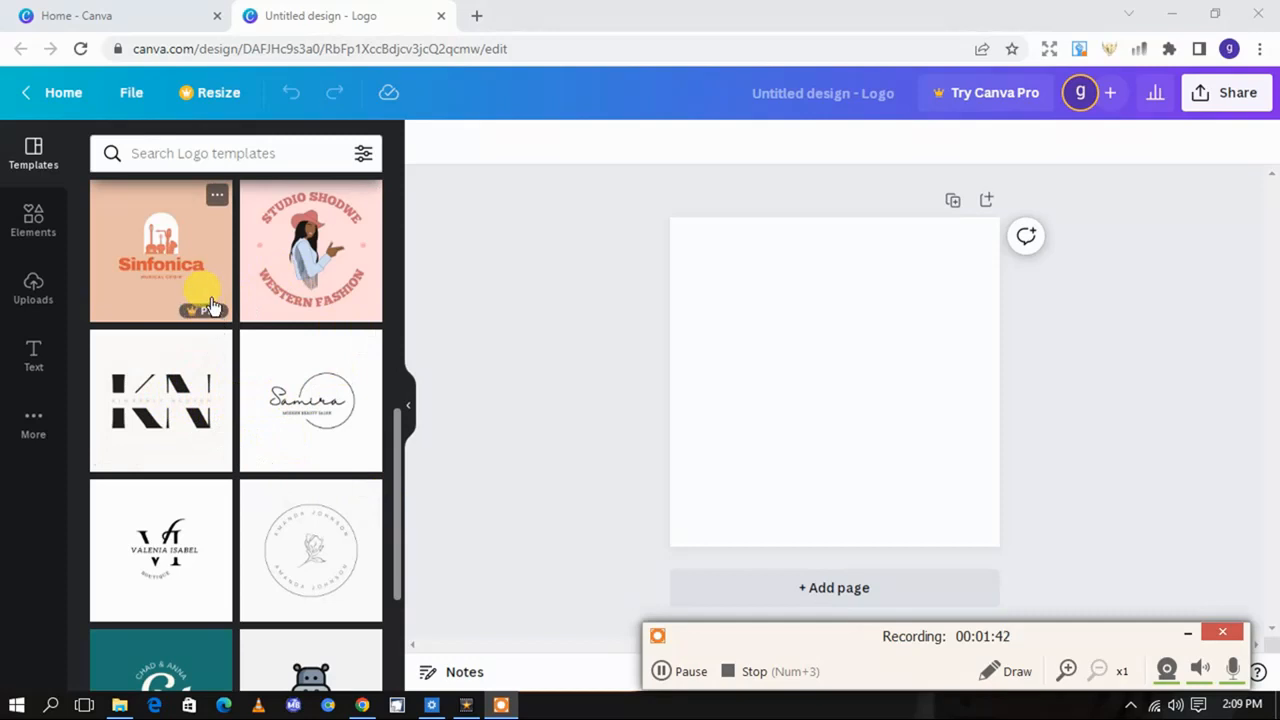
scroll(211, 306, "down", 2)
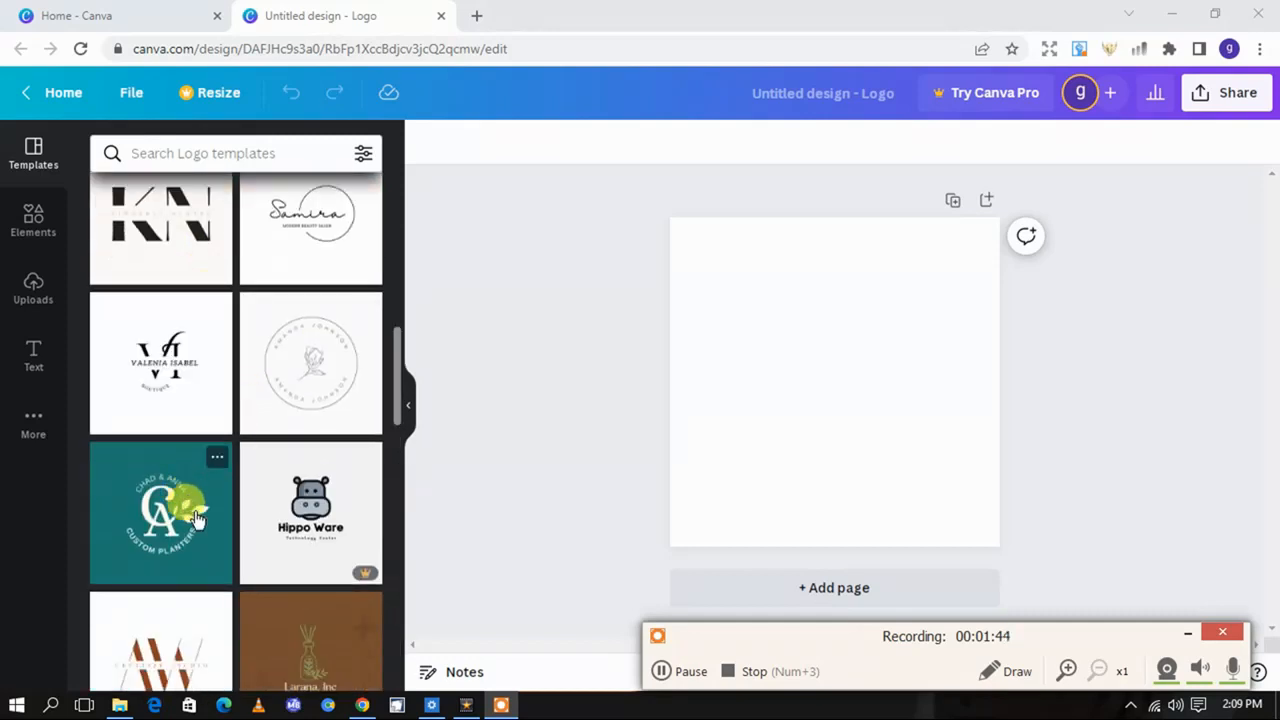
scroll(292, 500, "down", 1)
scroll(298, 505, "down", 2)
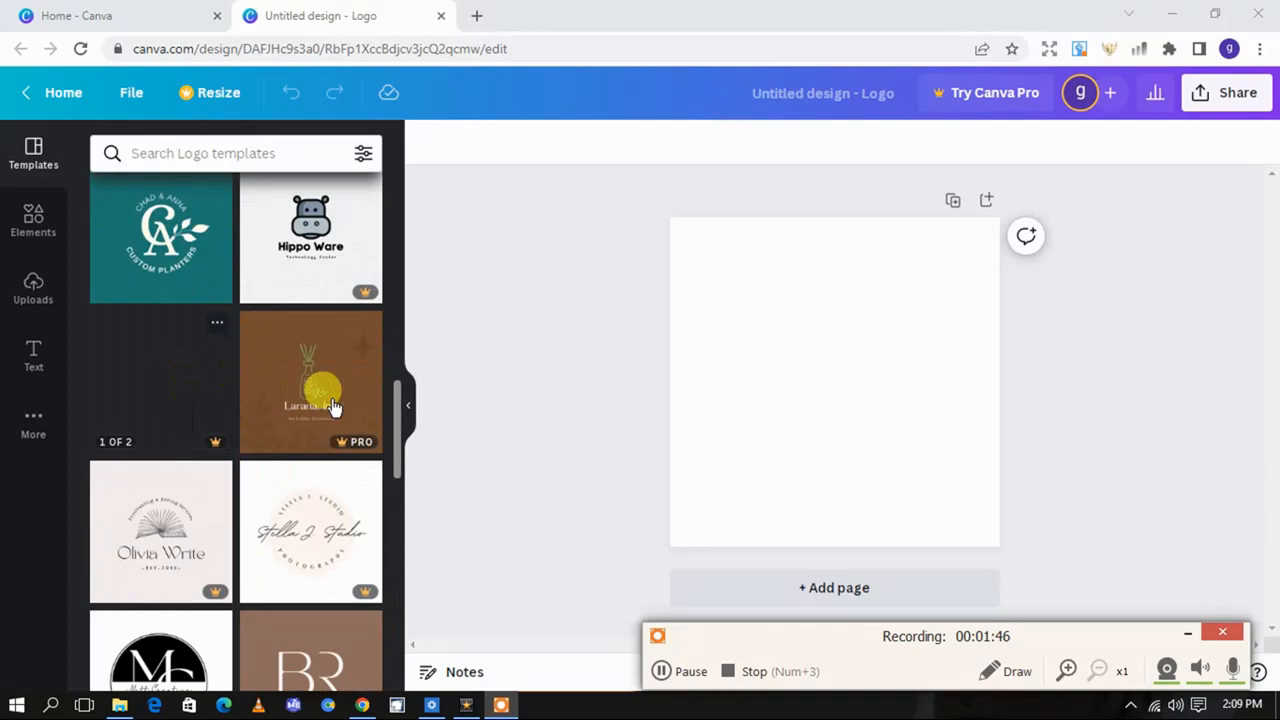
scroll(329, 429, "down", 3)
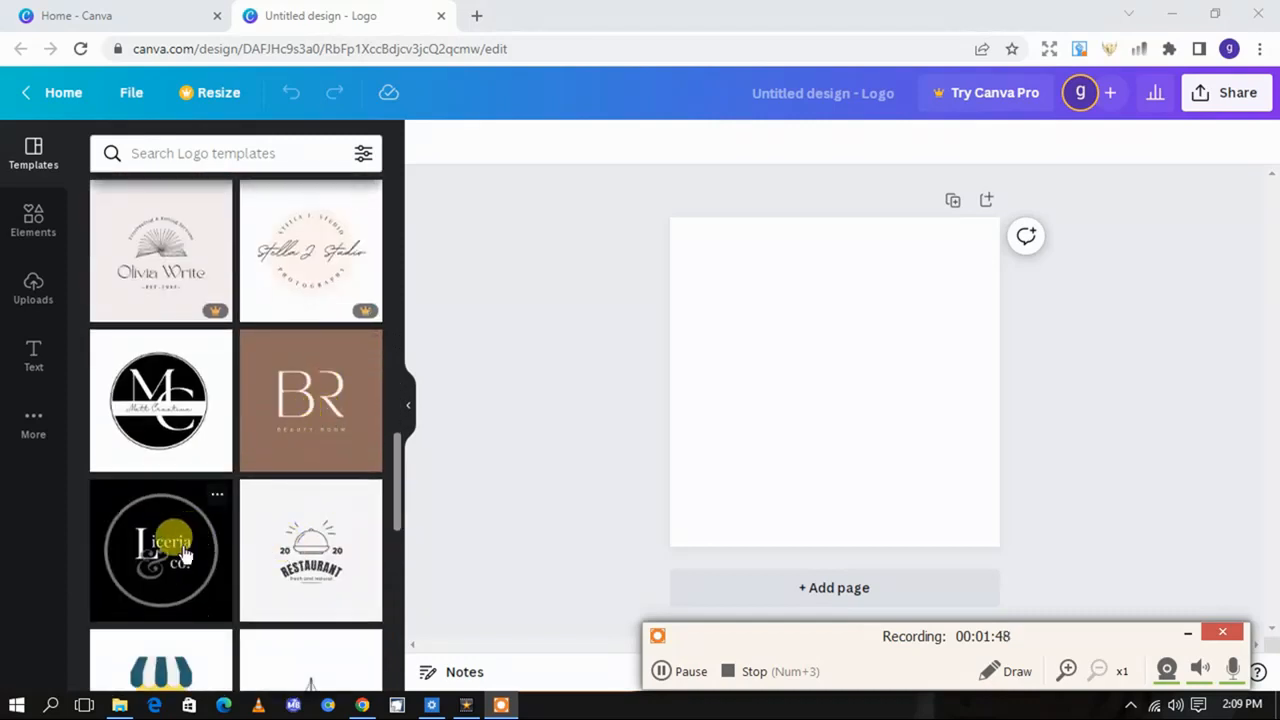
scroll(198, 550, "down", 1)
scroll(198, 545, "down", 5)
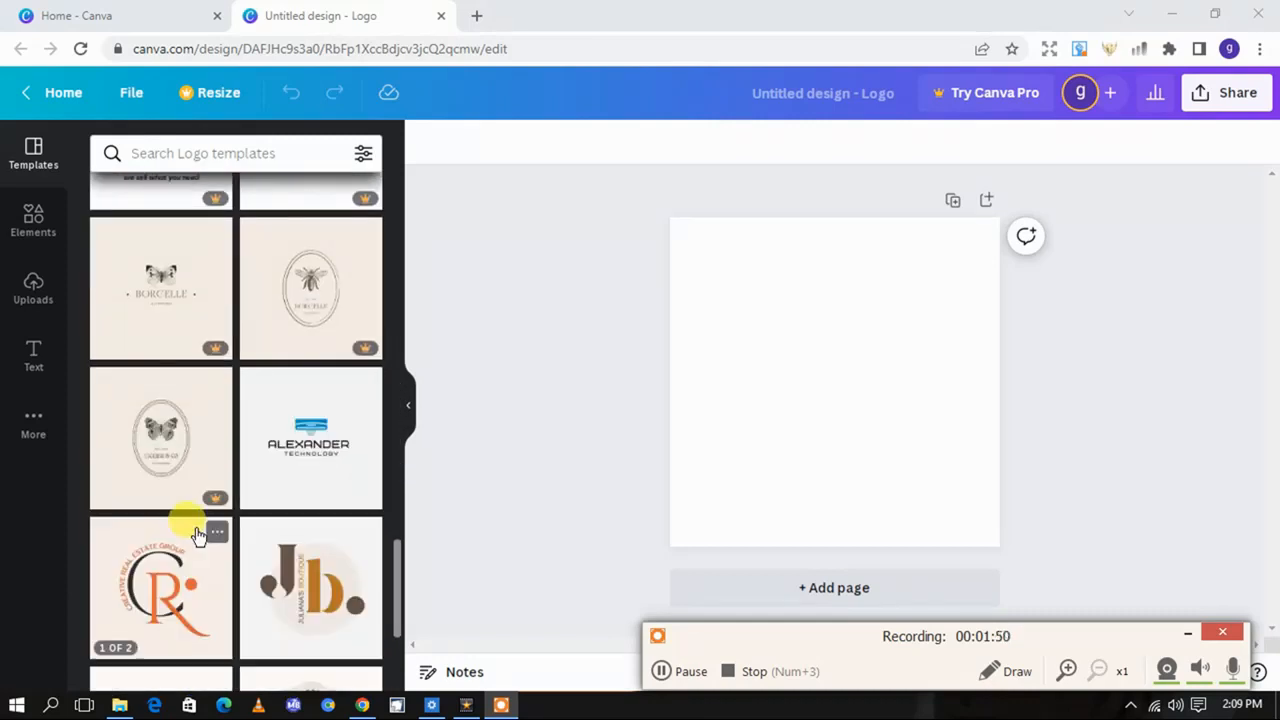
scroll(198, 533, "down", 2)
scroll(197, 522, "up", 20)
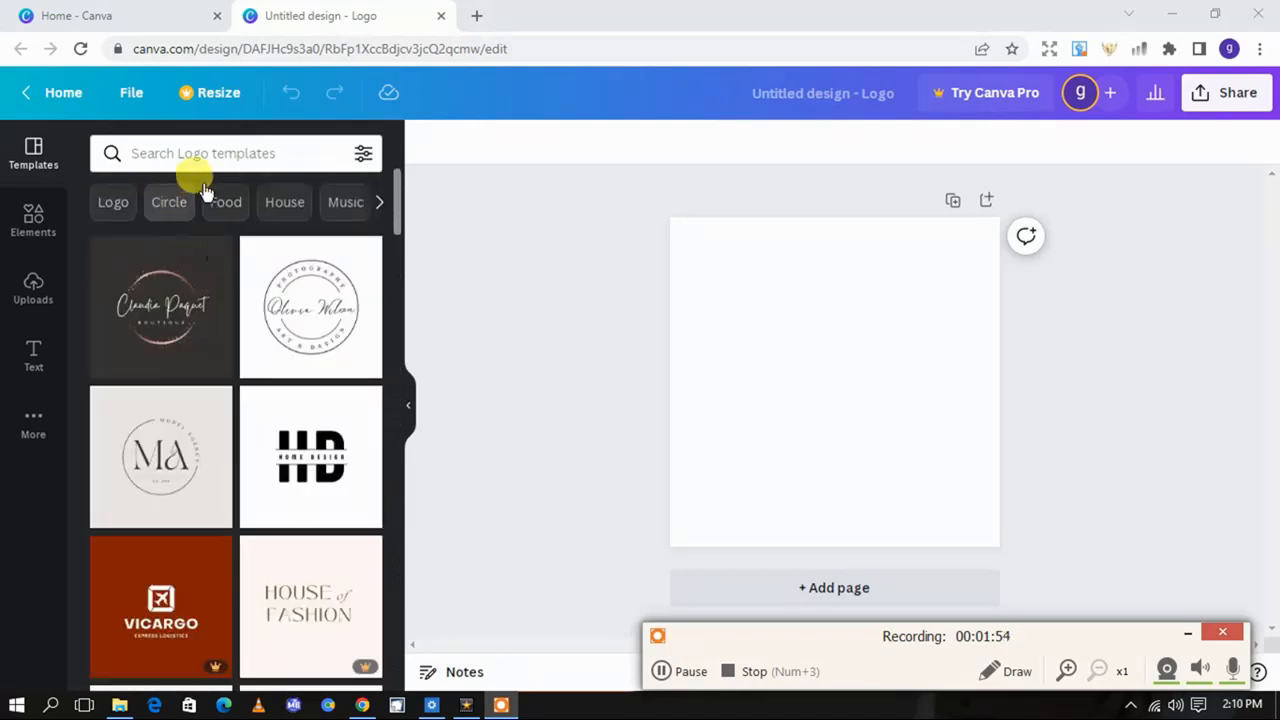
Filter the logo templates by the Tech category and apply the black UP TECH template to the canvas
left_click(377, 200)
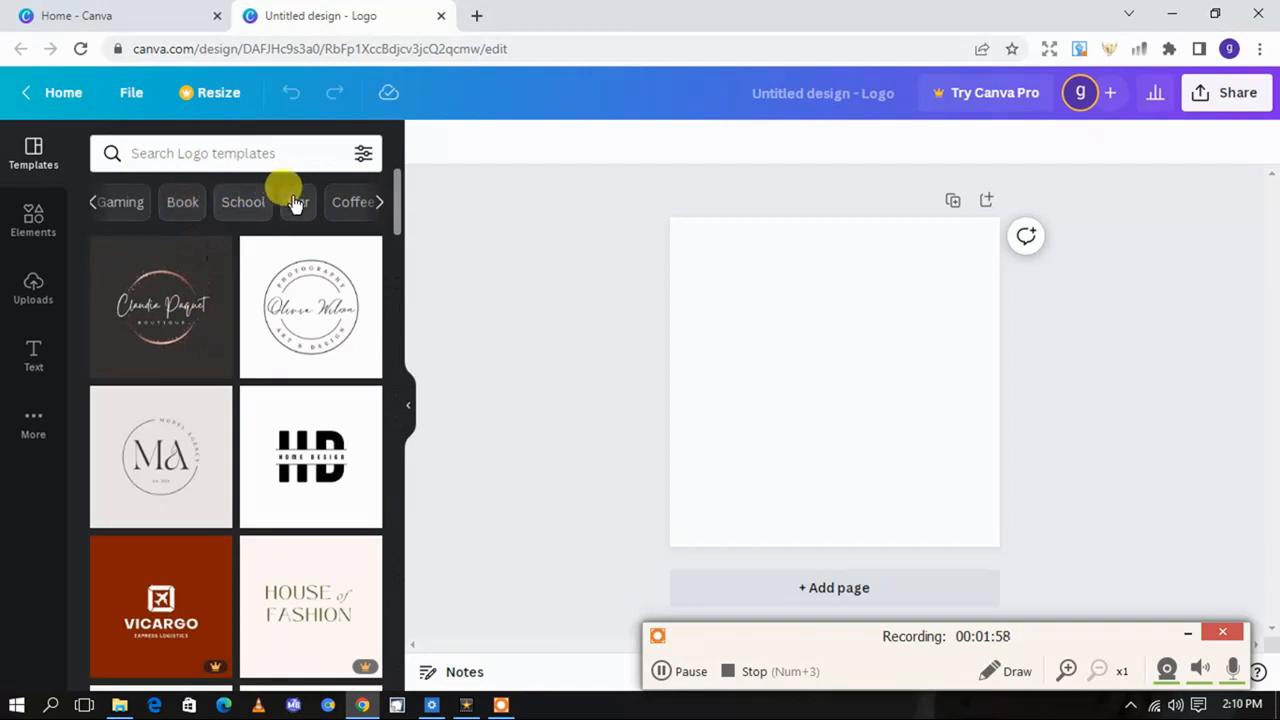
left_click(379, 203)
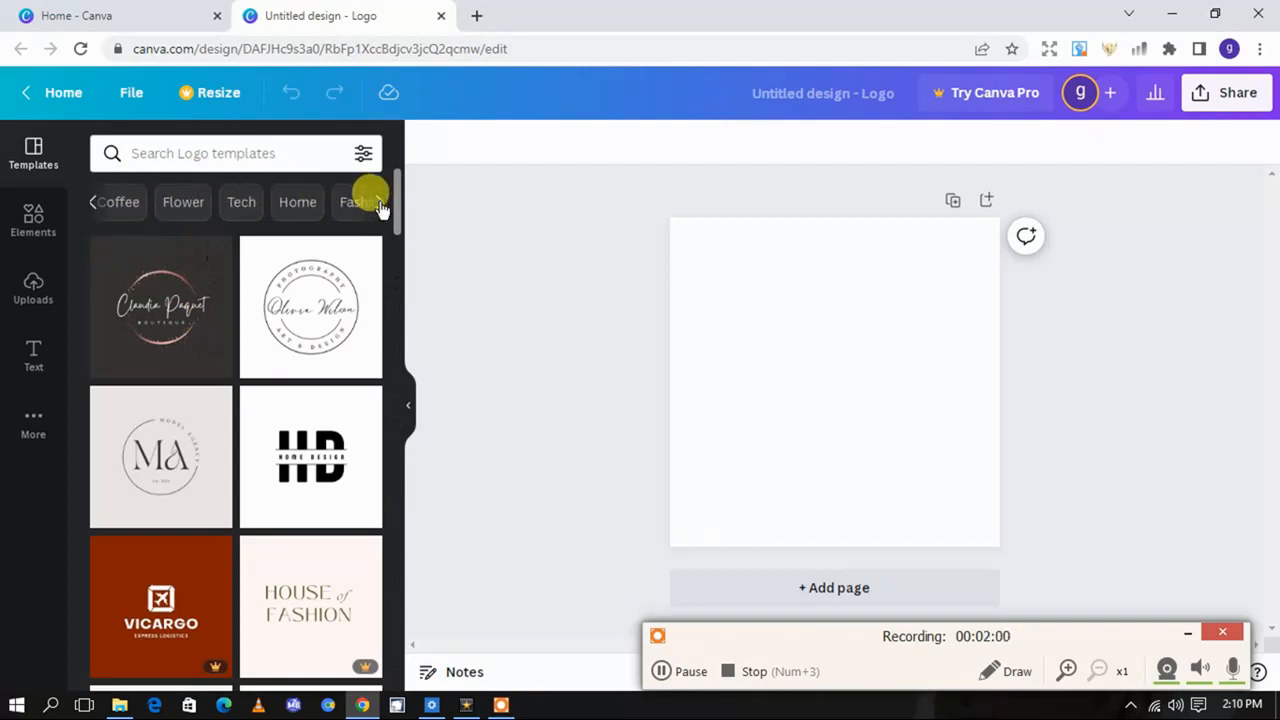
left_click(243, 201)
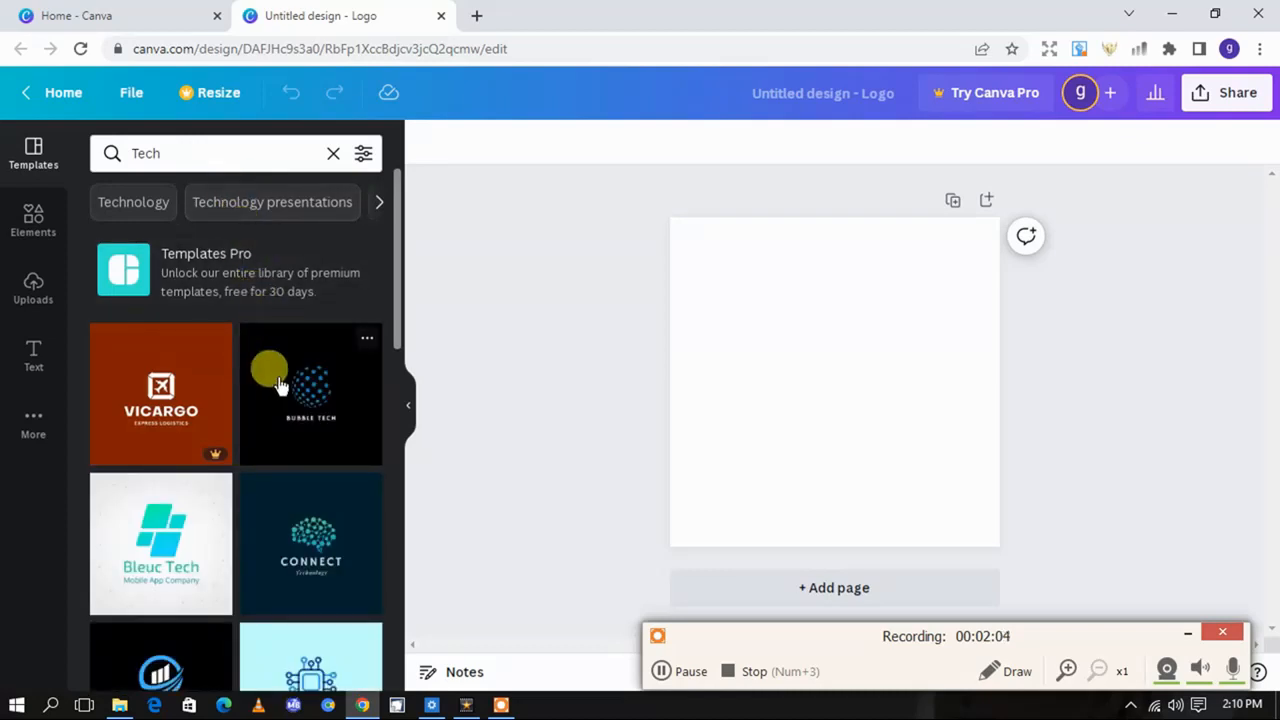
scroll(281, 391, "down", 1)
scroll(281, 391, "down", 2)
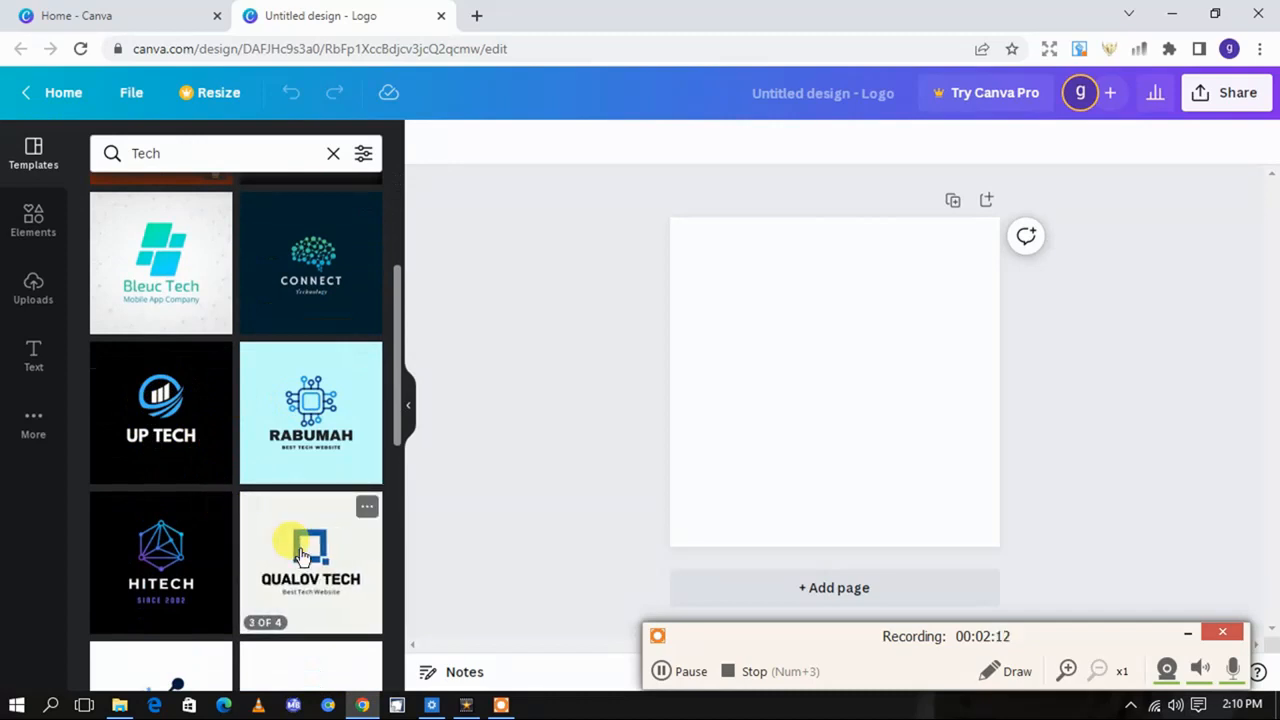
left_click(152, 440)
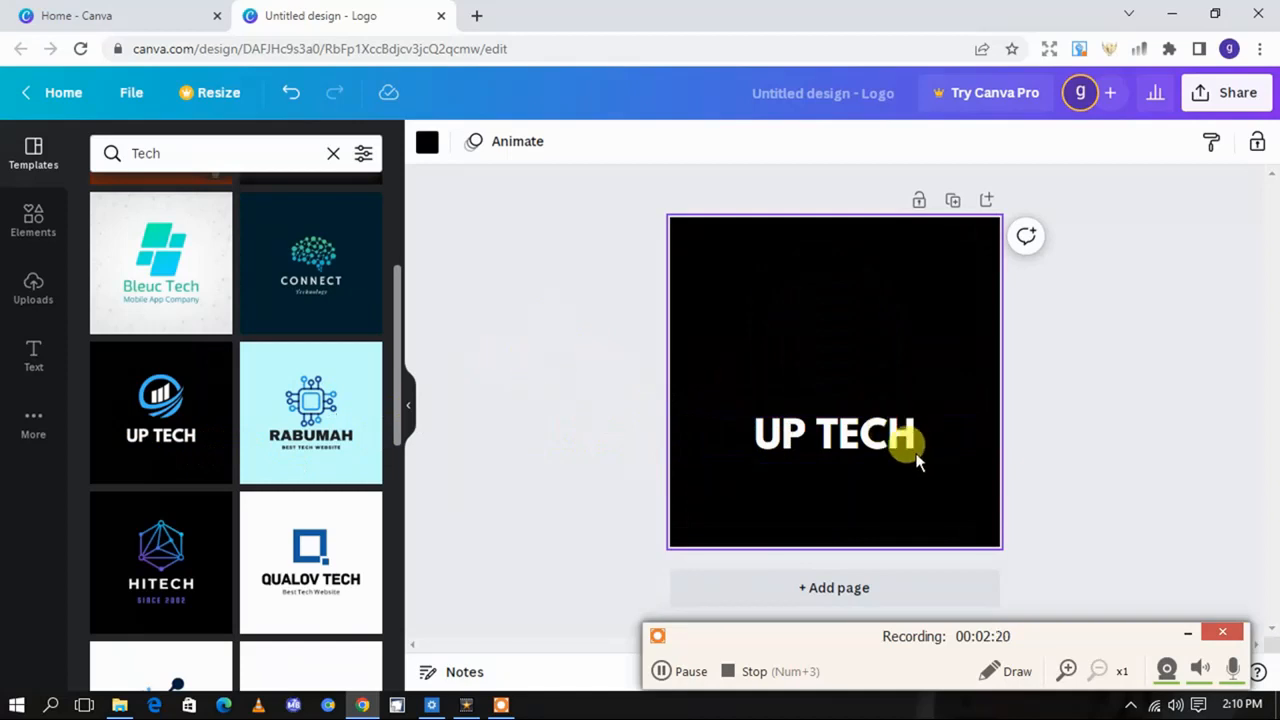
Replace the word TECH in the logo text with ZONE
double_click(856, 442)
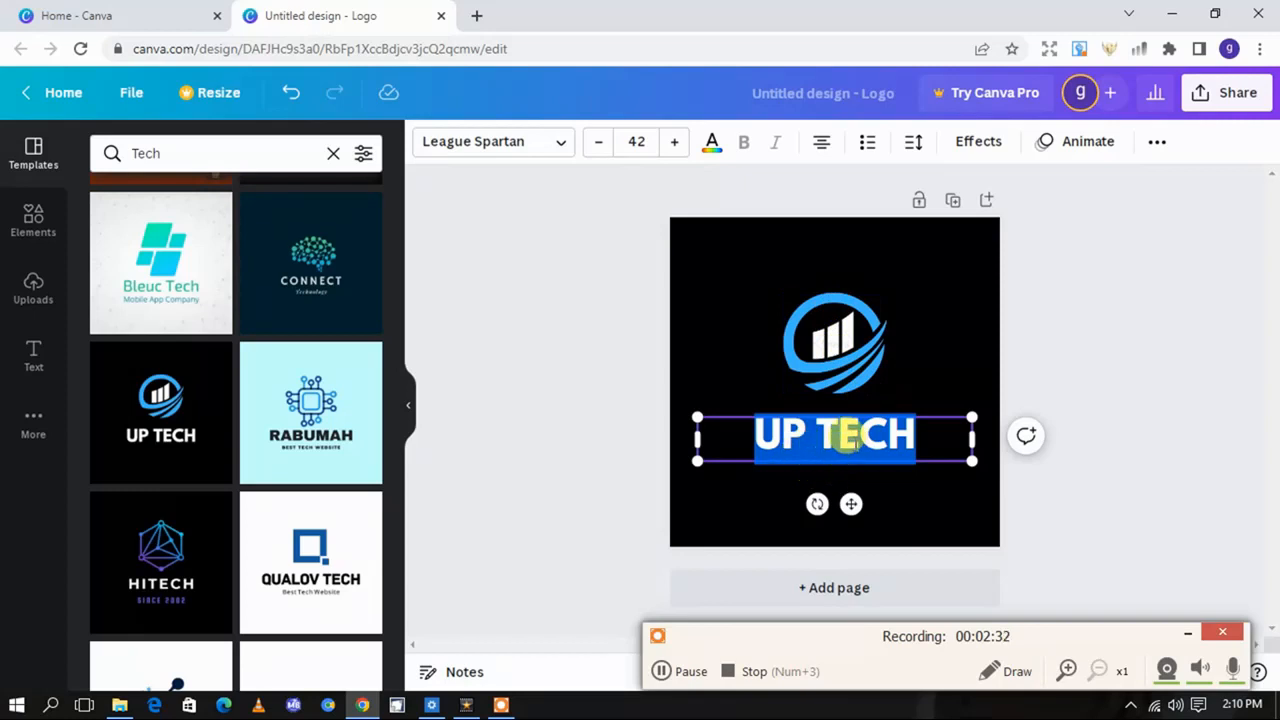
double_click(843, 422)
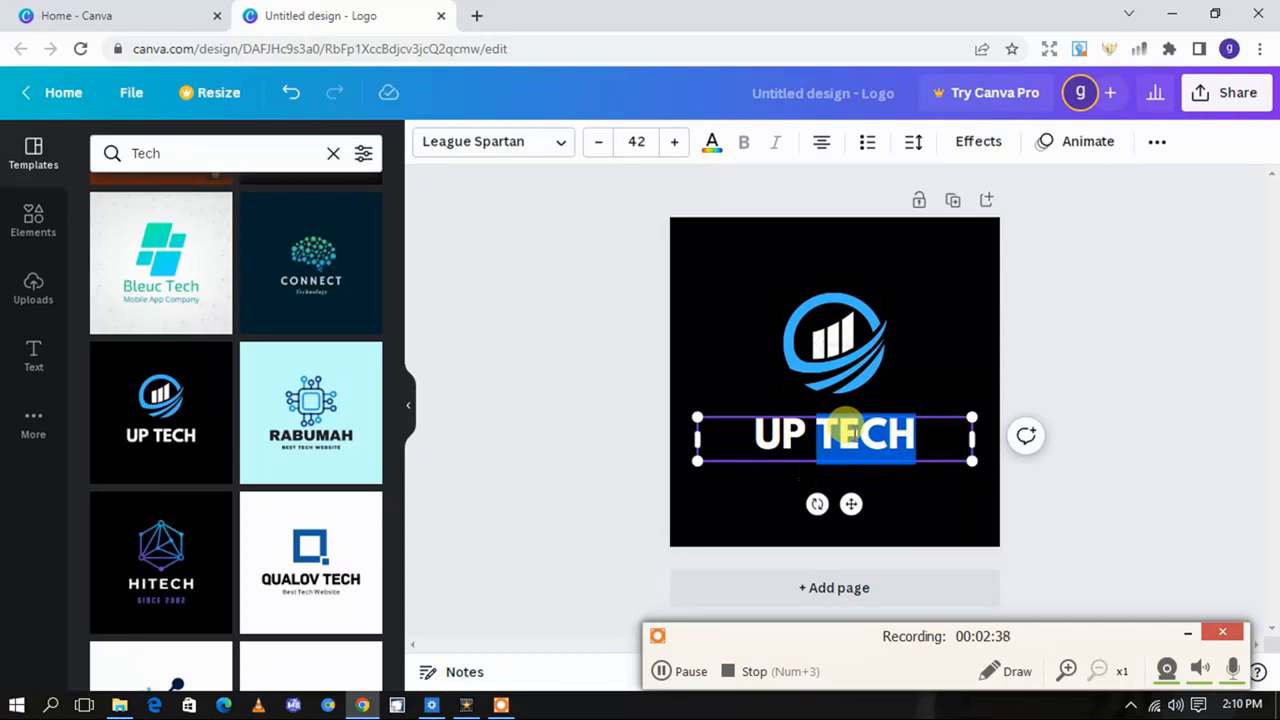
type("Z")
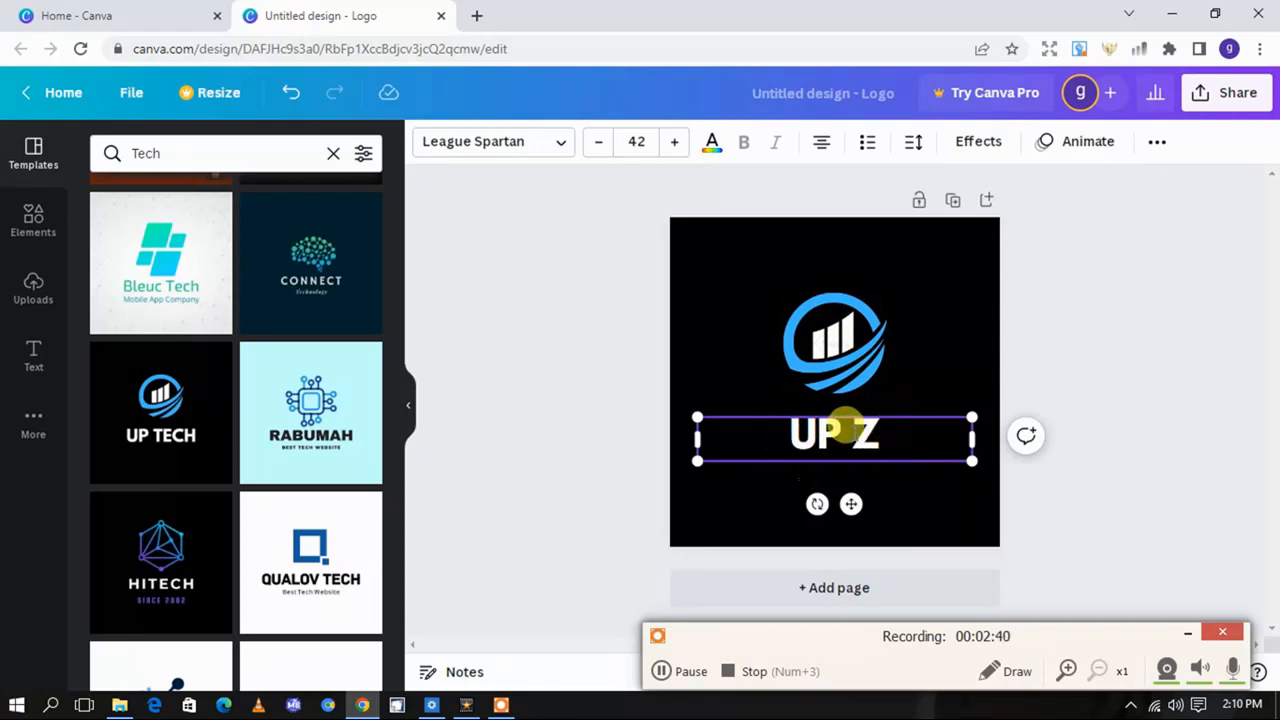
type("ONE")
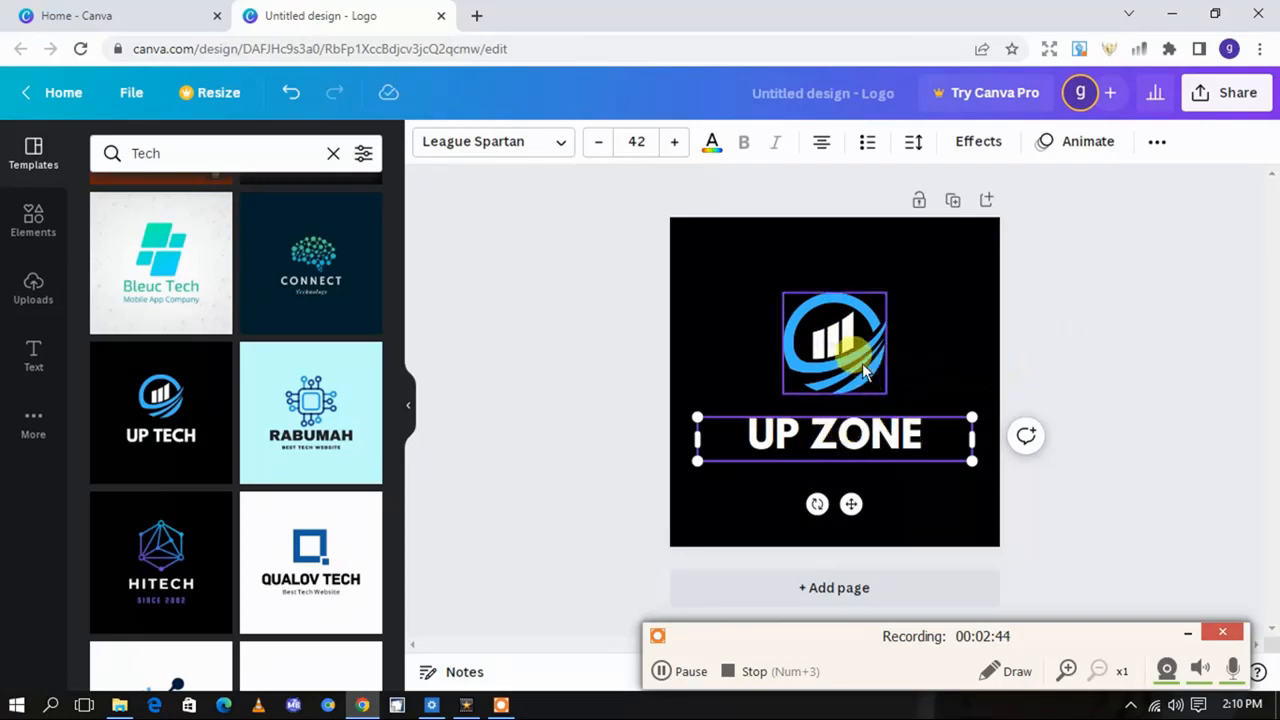
Delete the blue circular chart graphic above the UP ZONE text
left_click(862, 370)
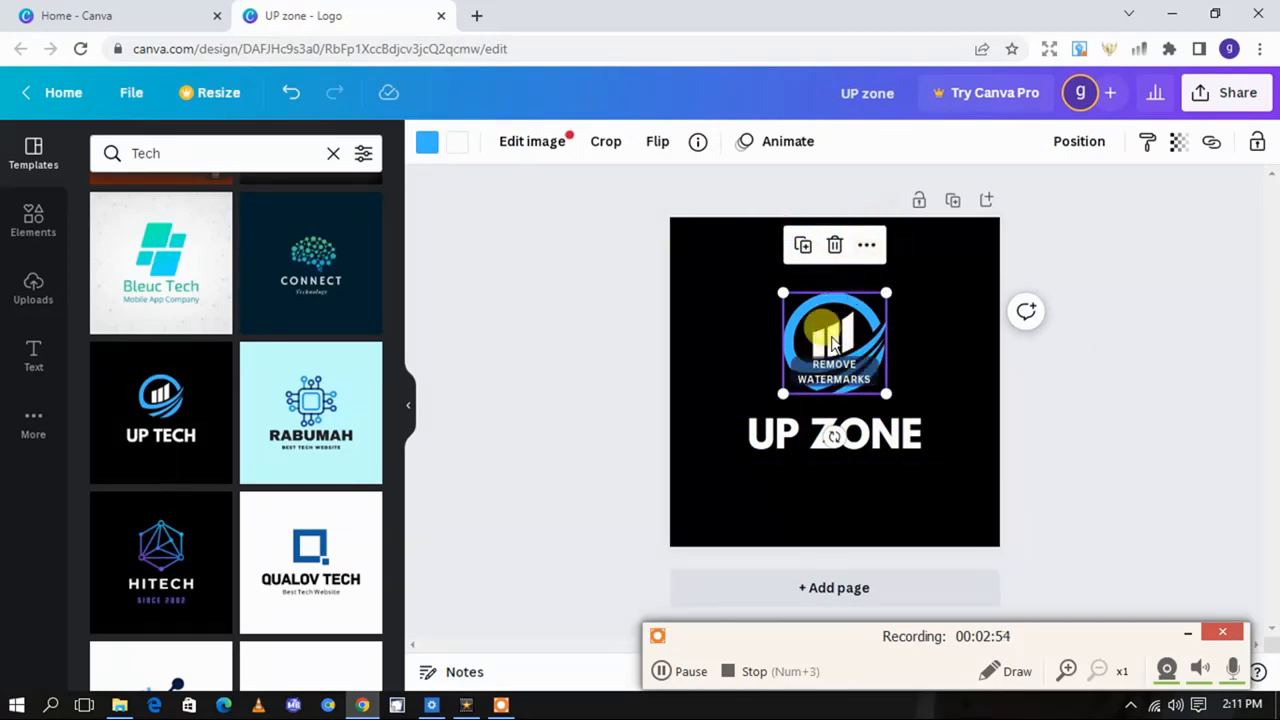
left_click(835, 245)
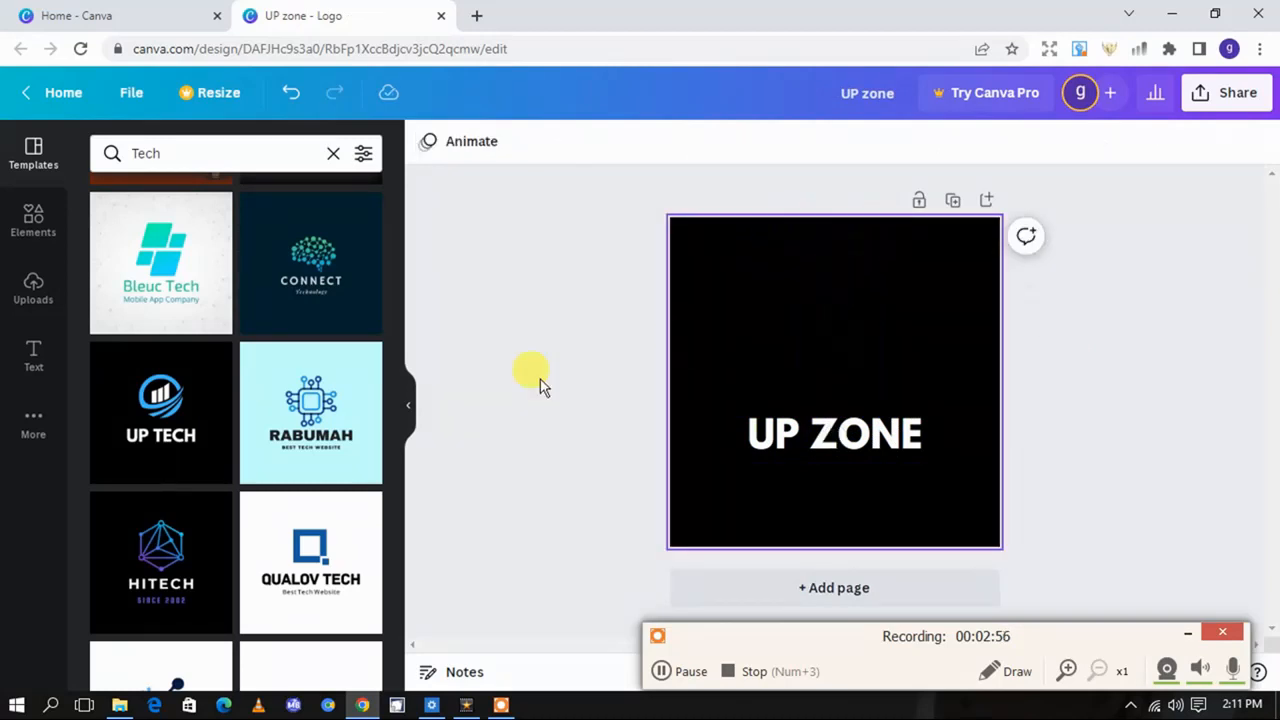
Try the uploaded photo of the man above the UP ZONE text, resizing and repositioning it, and remove it again
left_click(35, 225)
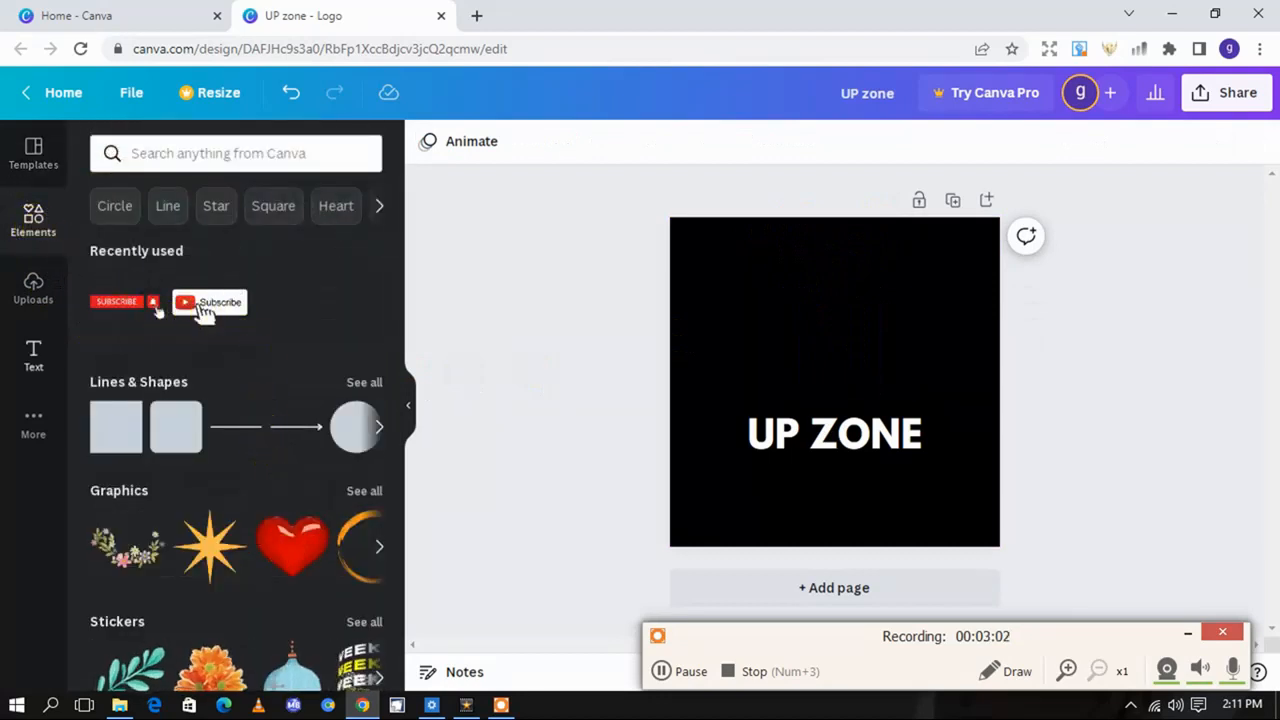
left_click(31, 296)
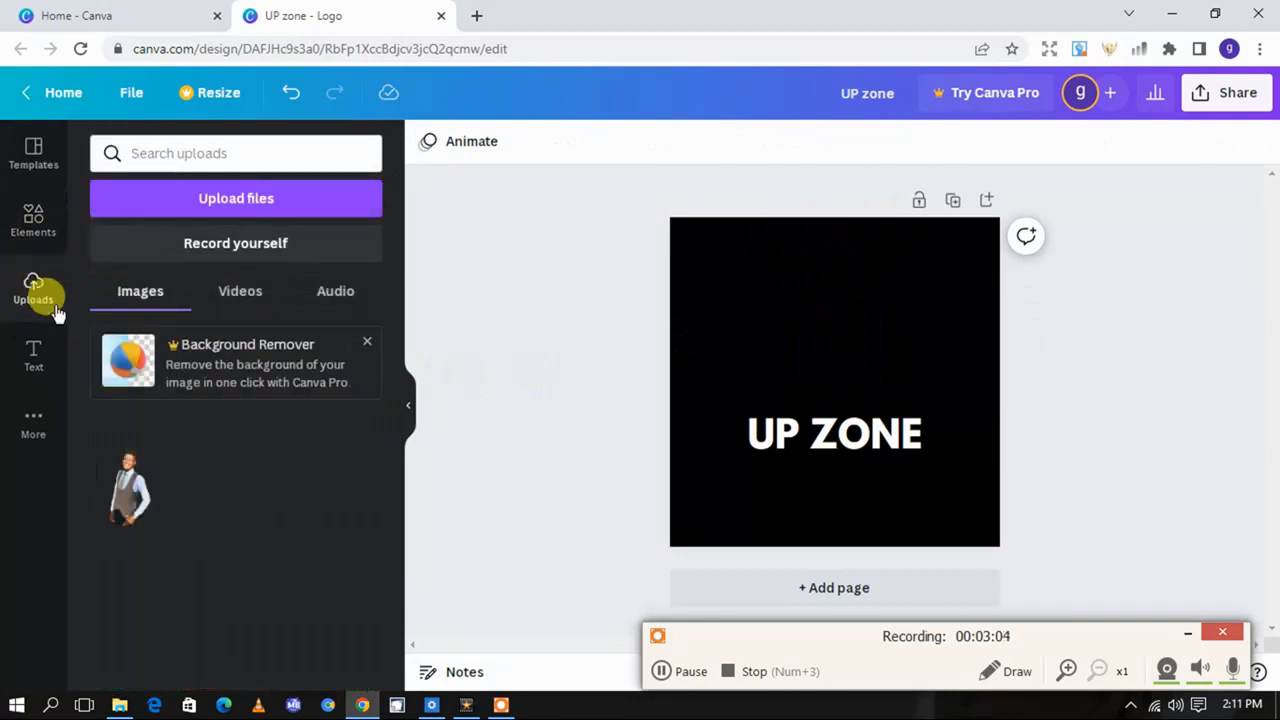
left_click(129, 490)
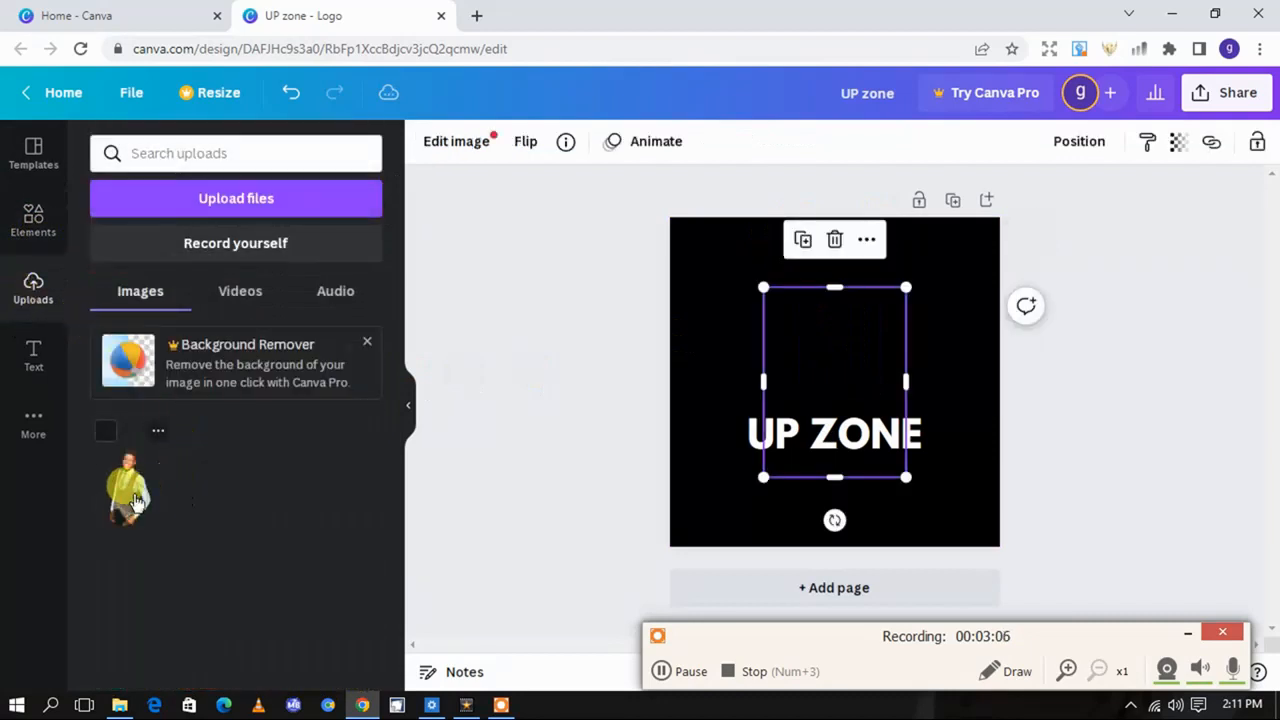
left_click_drag(828, 378, 832, 318)
left_click_drag(906, 418, 926, 445)
left_click_drag(849, 228, 857, 296)
left_click_drag(836, 360, 826, 325)
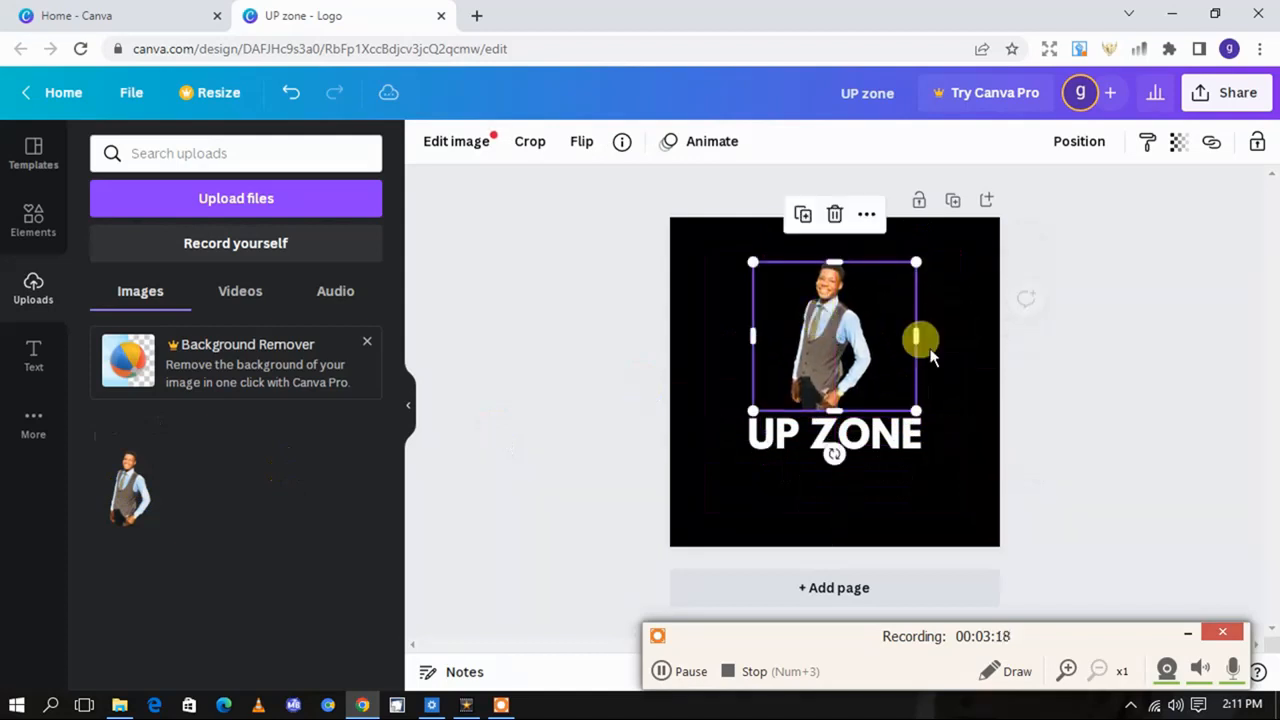
left_click(835, 214)
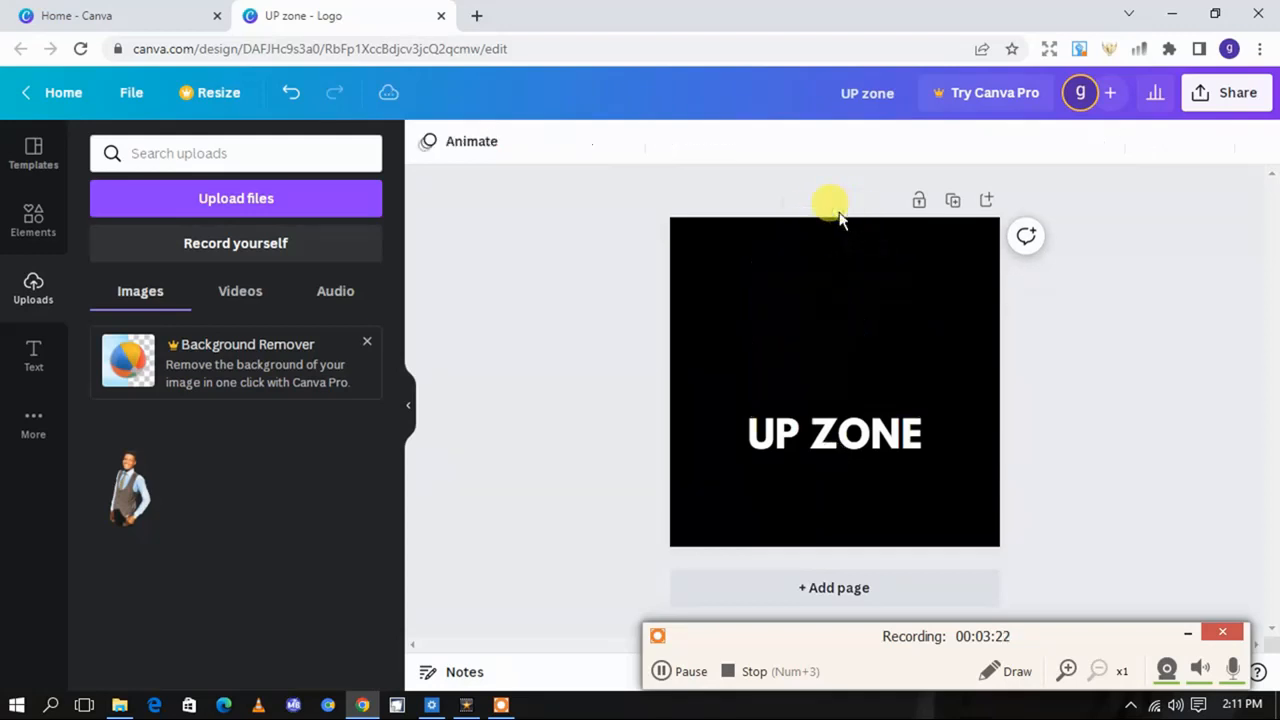
Move the UP ZONE text up to the middle of the canvas and shrink its text box slightly
left_click(840, 432)
left_click_drag(840, 432, 840, 380)
mouse_move(966, 381)
left_mouse_down()
mouse_move(887, 396)
mouse_move(877, 386)
mouse_move(960, 386)
left_mouse_up()
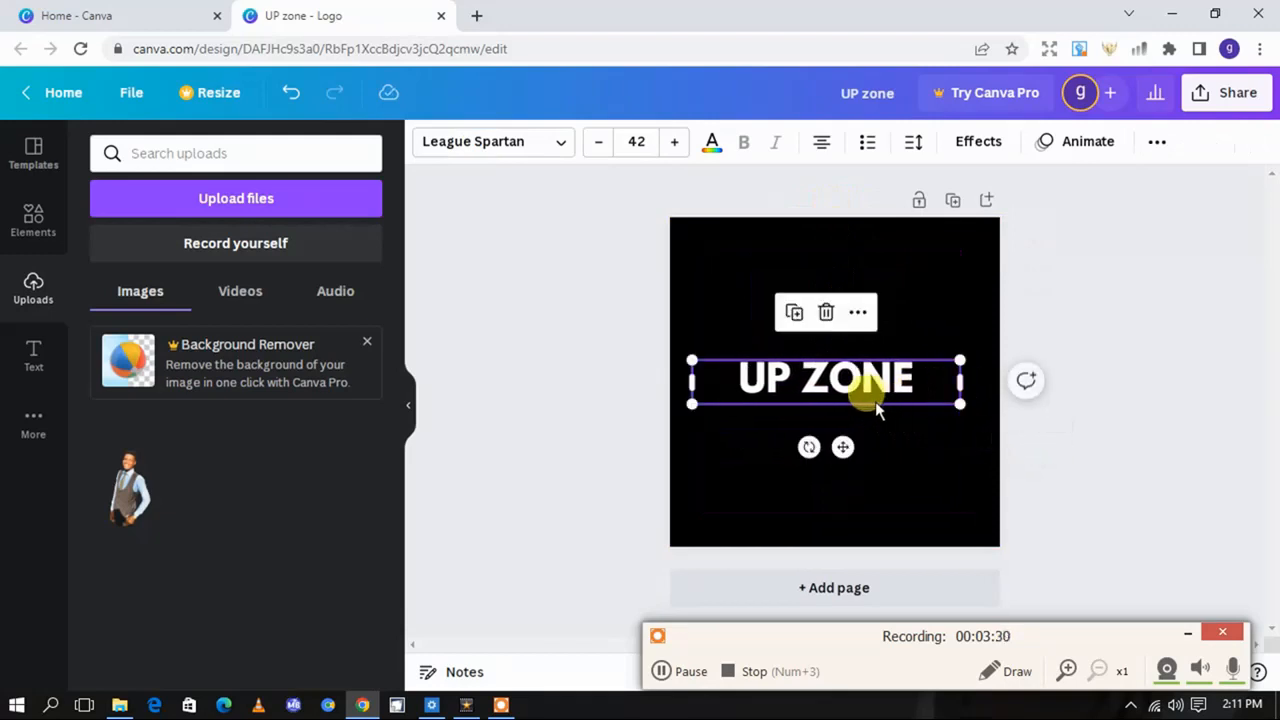
Split the logo text into two lines, UP above ZONE, and enlarge it to about font size 57.5
double_click(802, 379)
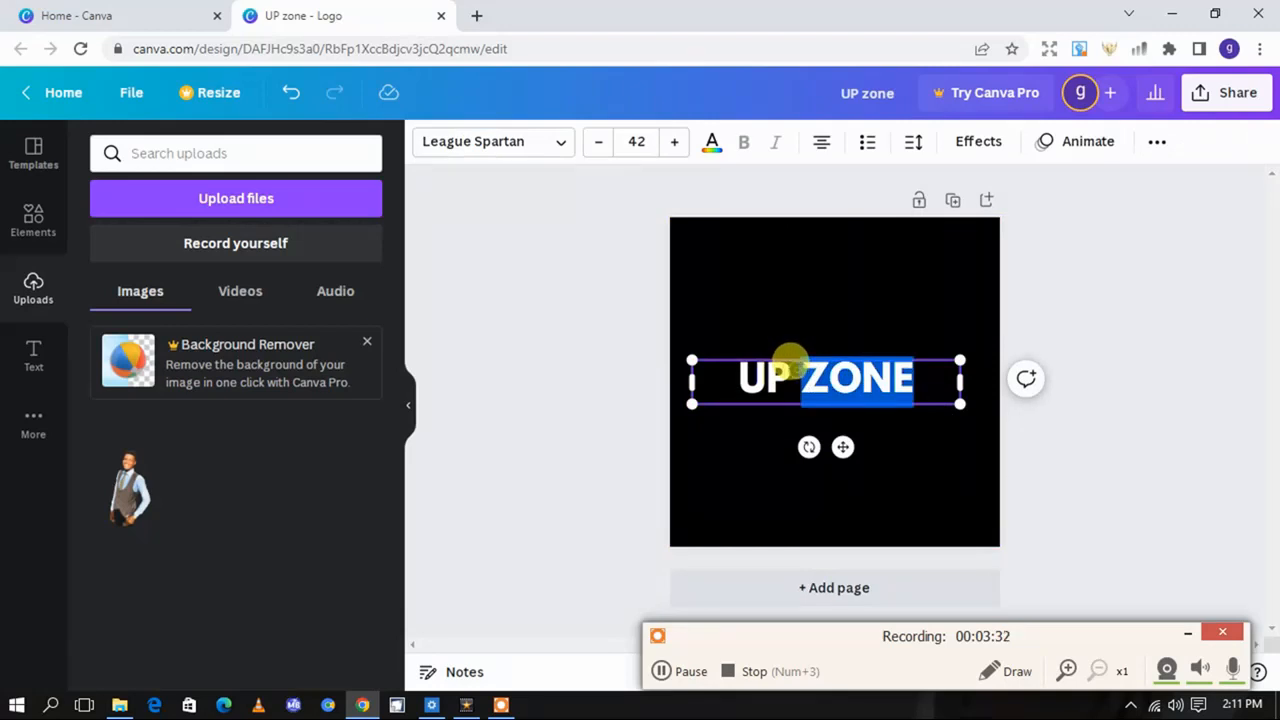
left_click(799, 370)
key("Return")
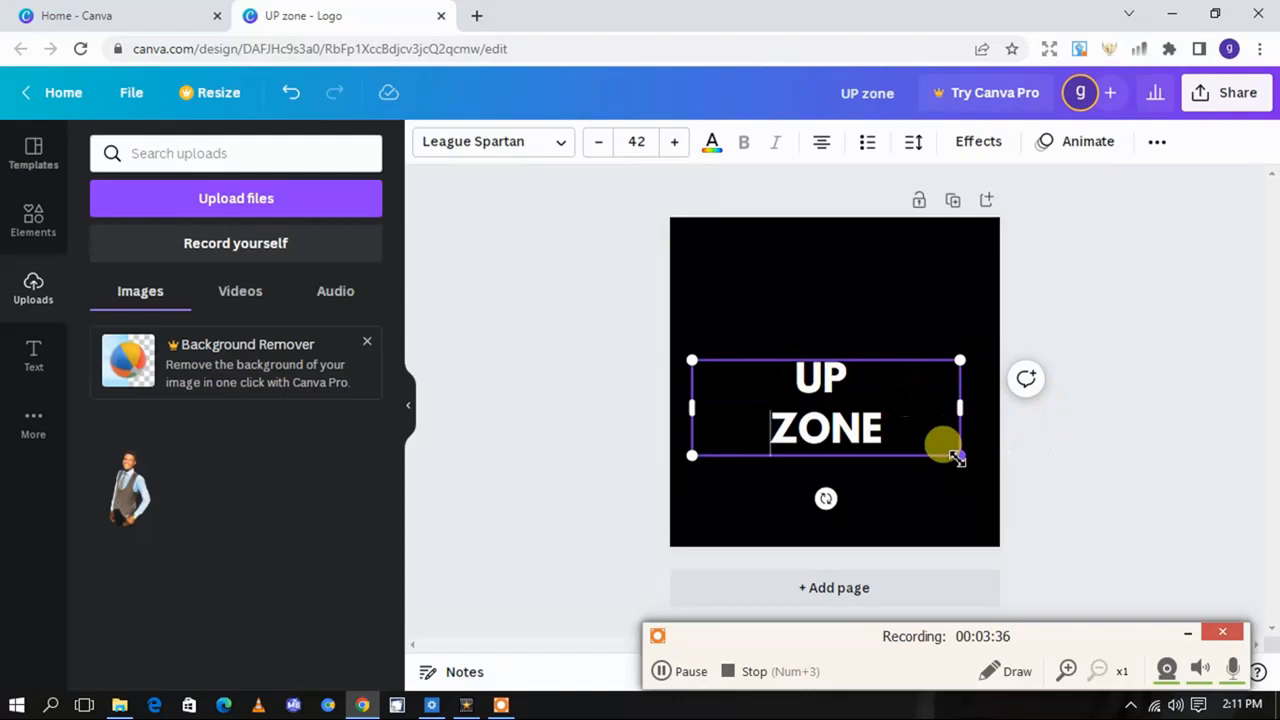
left_click_drag(963, 458, 1058, 492)
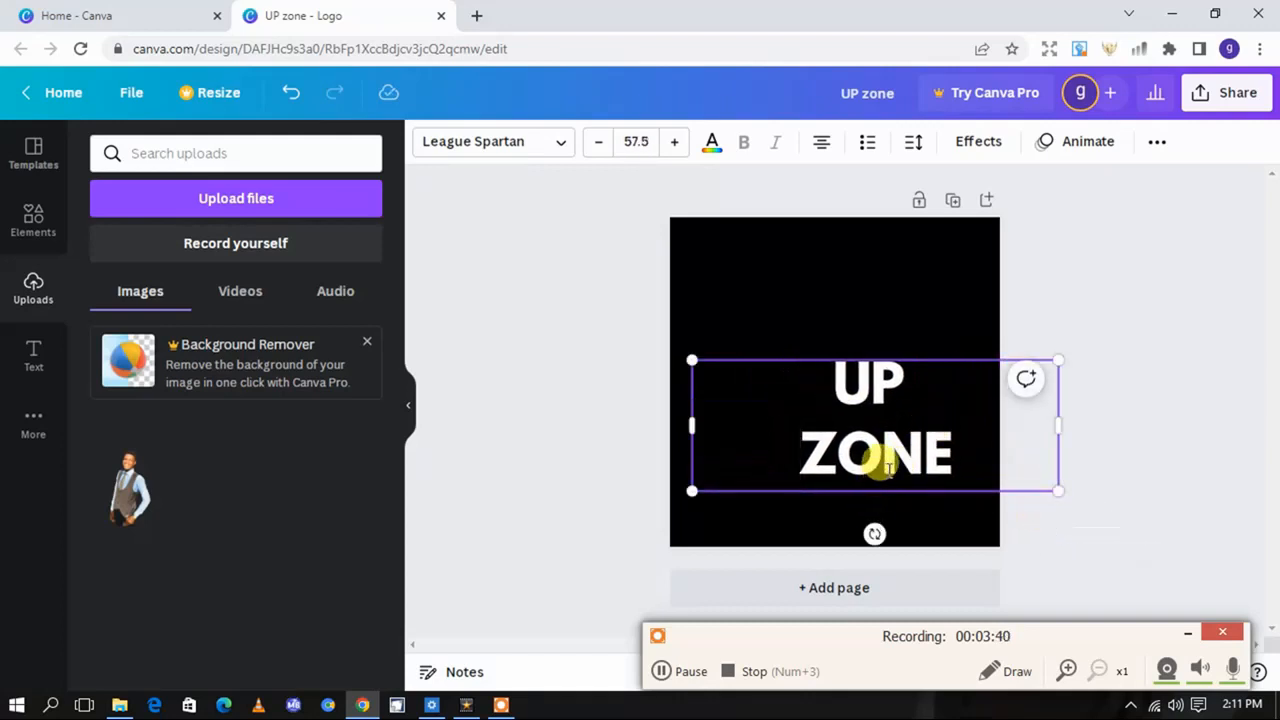
Enlarge the UP ZONE text to about font size 72.3 and center it on the canvas
left_click_drag(887, 489, 846, 431)
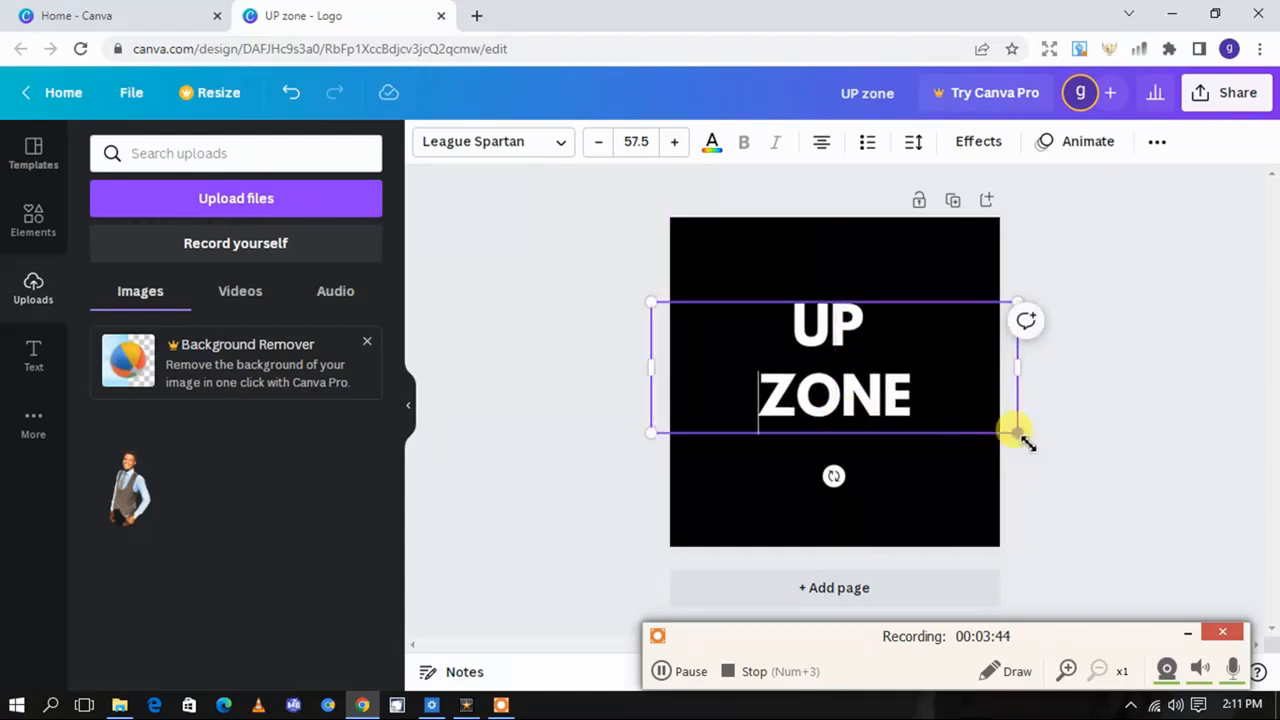
left_click_drag(1018, 433, 1094, 507)
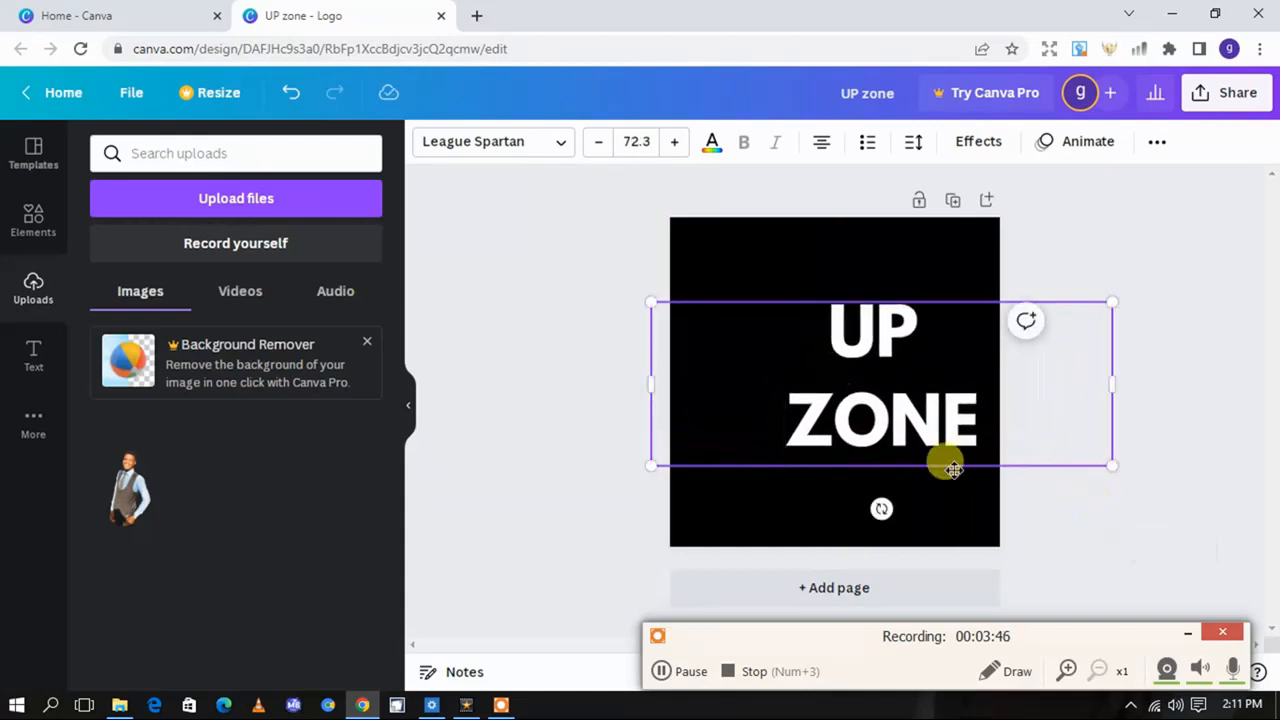
left_click_drag(917, 464, 862, 440)
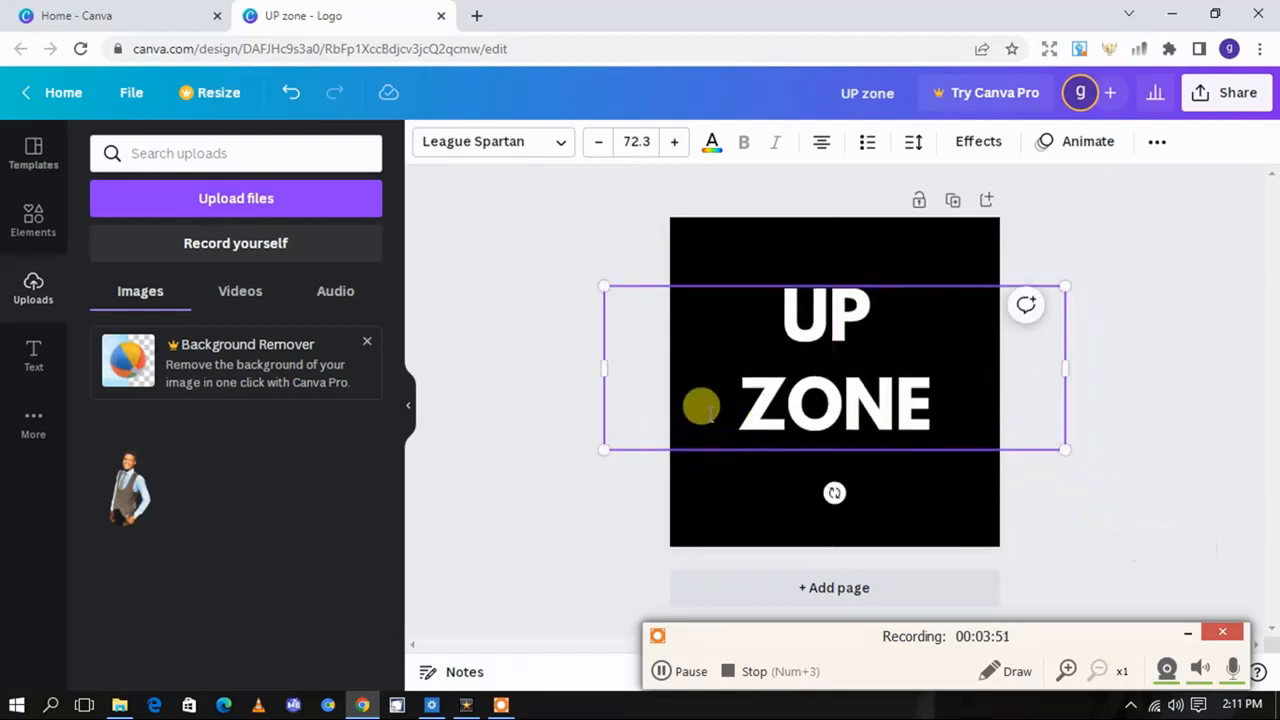
Try League Gothic, Abril Fatface and Agrandir Grand Black on the logo text, and set both lines to Alegreya Sans SC Black
left_click(552, 151)
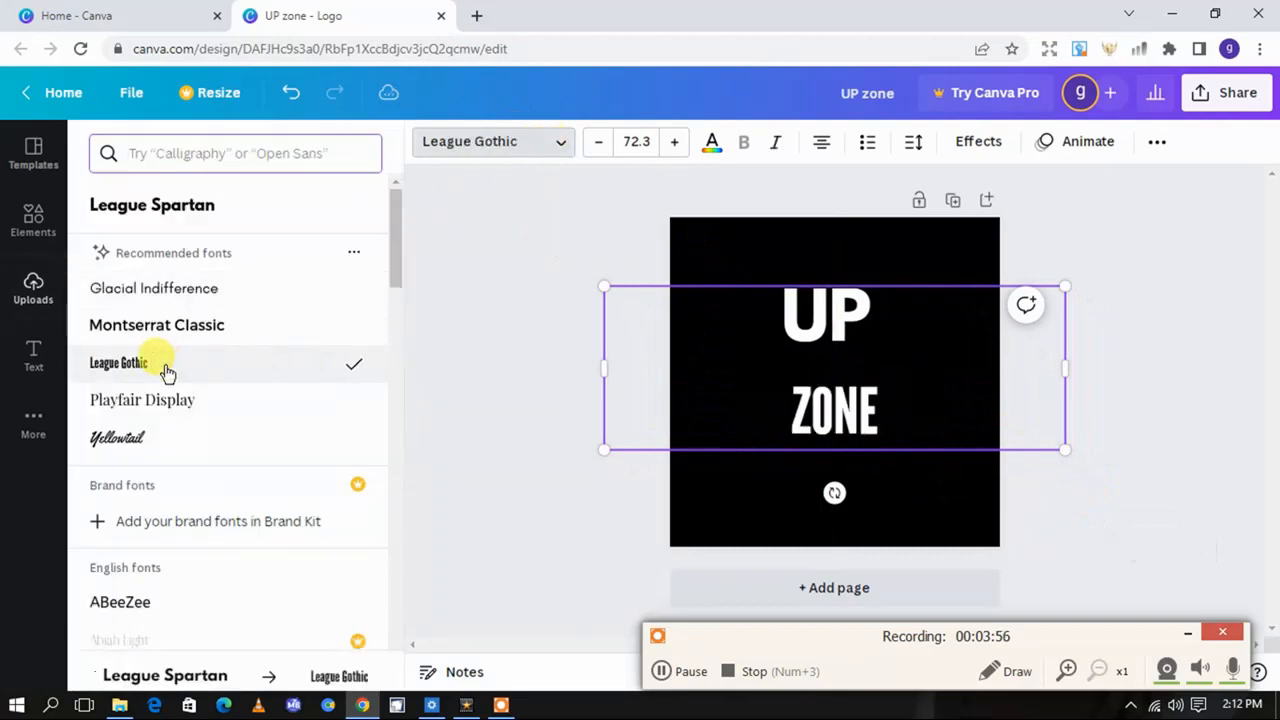
scroll(166, 376, "down", 2)
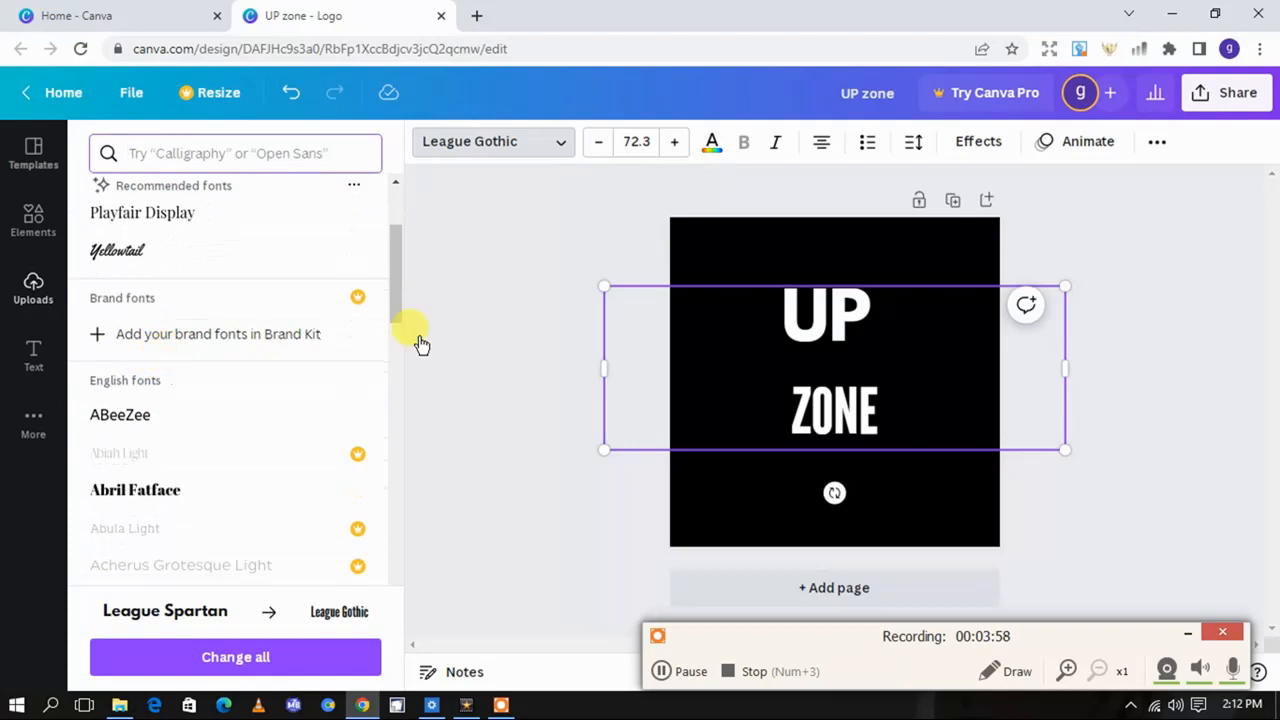
double_click(845, 370)
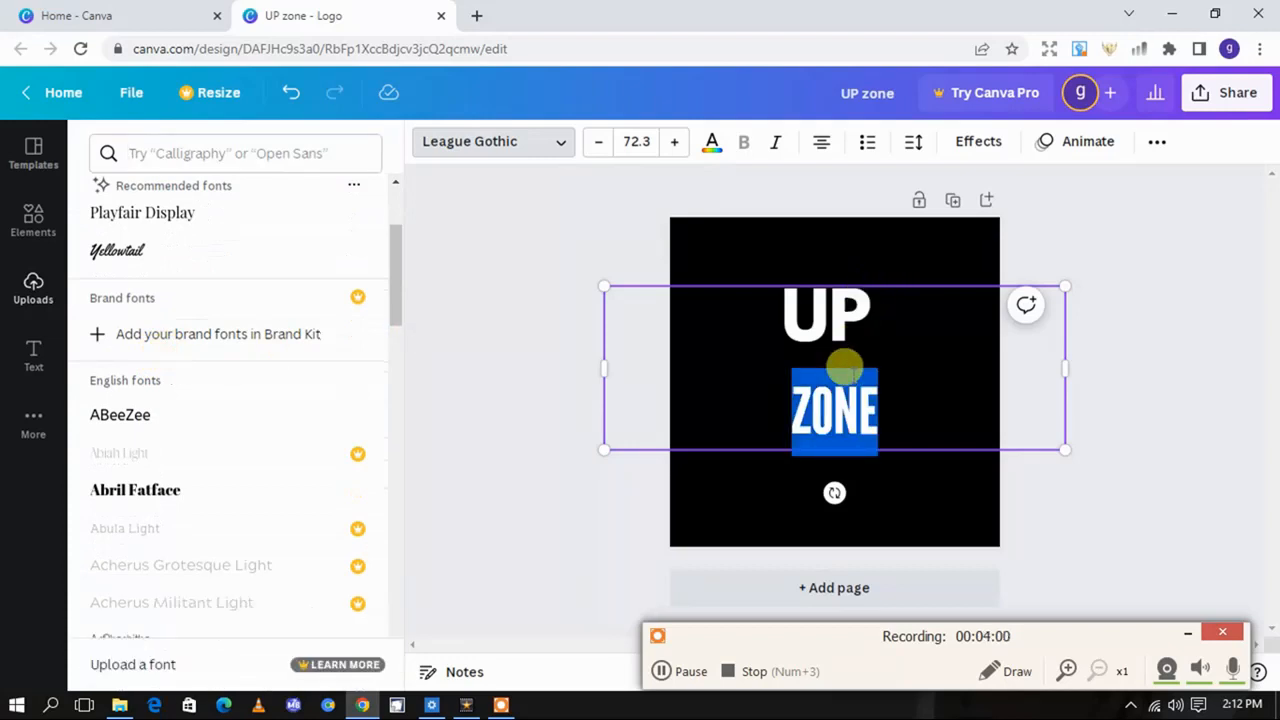
triple_click(845, 370)
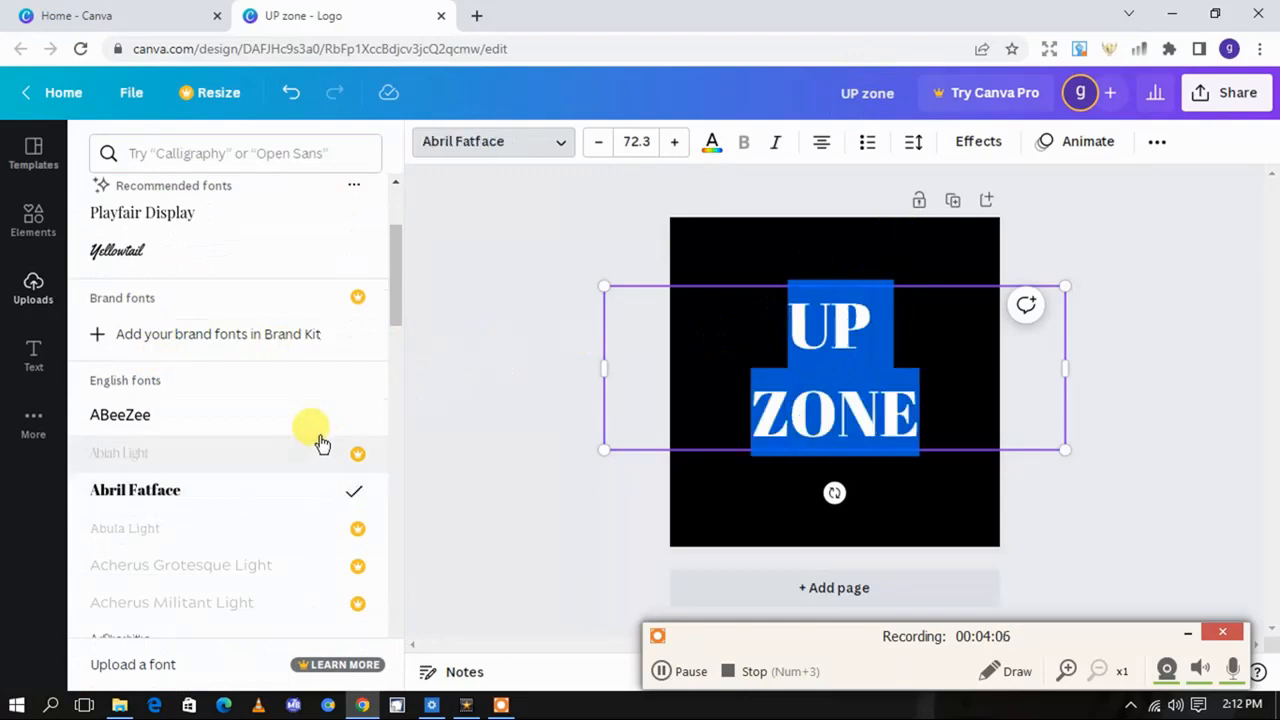
scroll(320, 443, "down", 5)
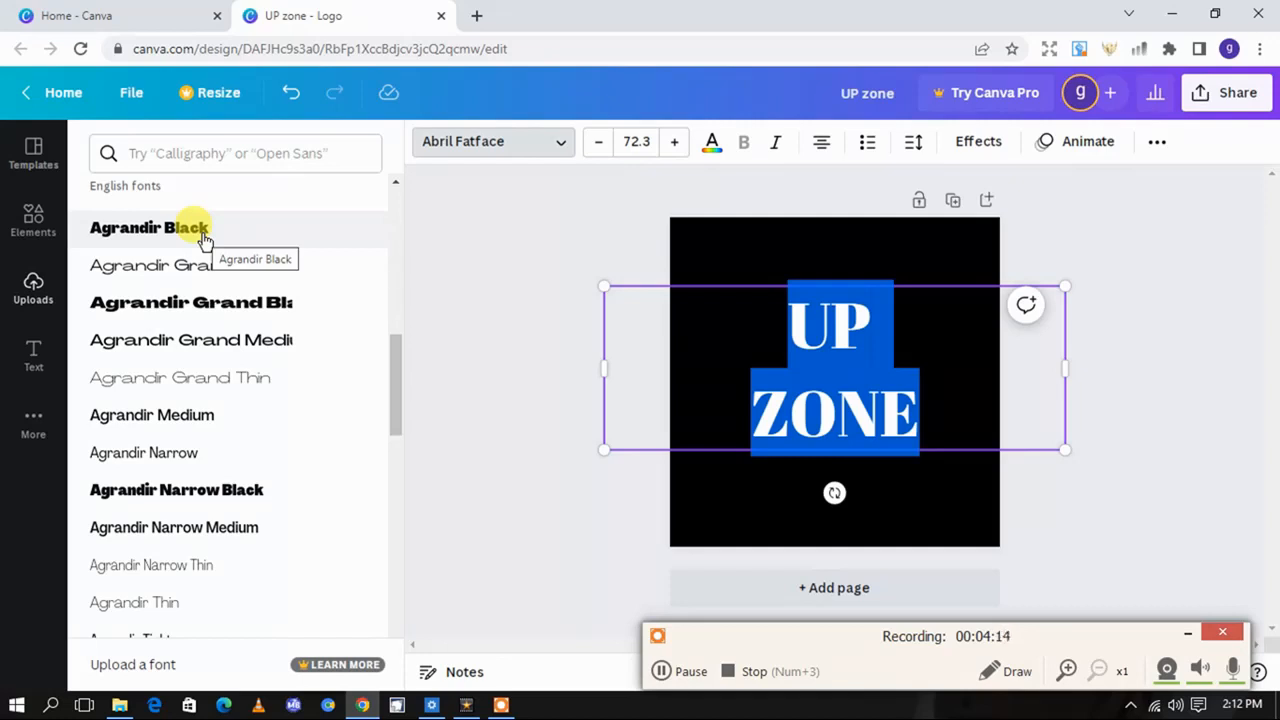
left_click(192, 313)
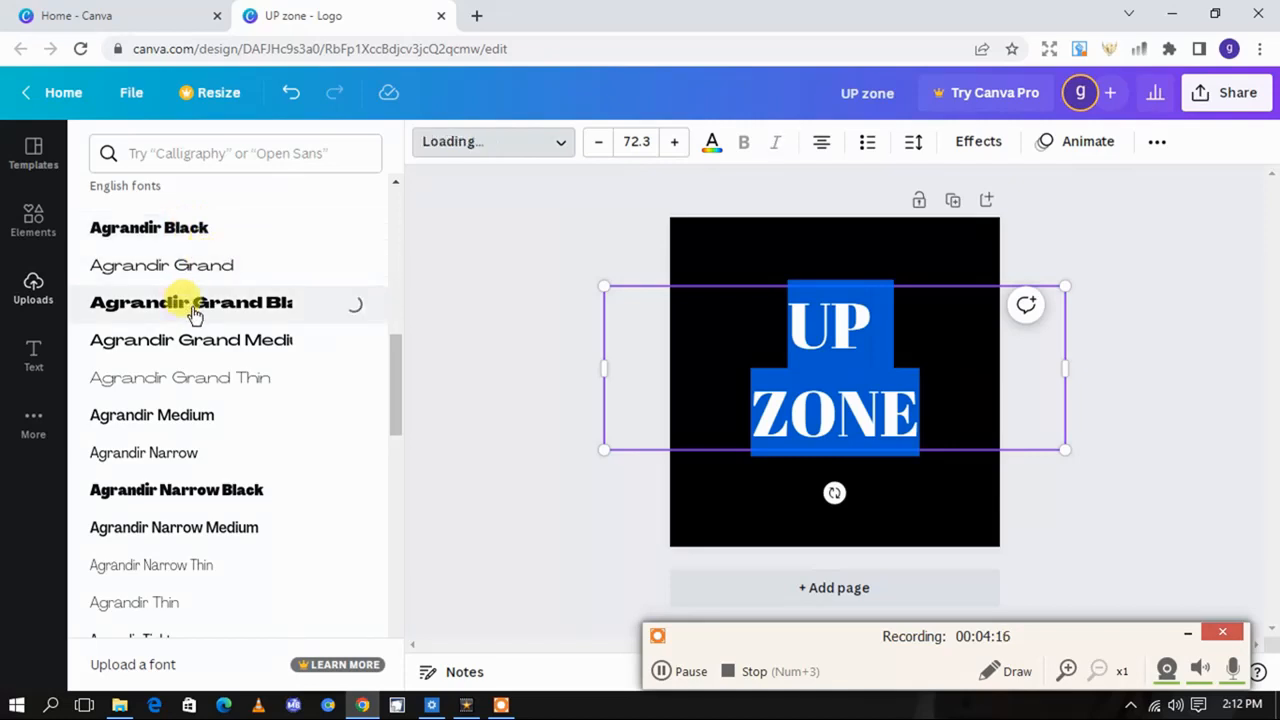
scroll(190, 440, "down", 10)
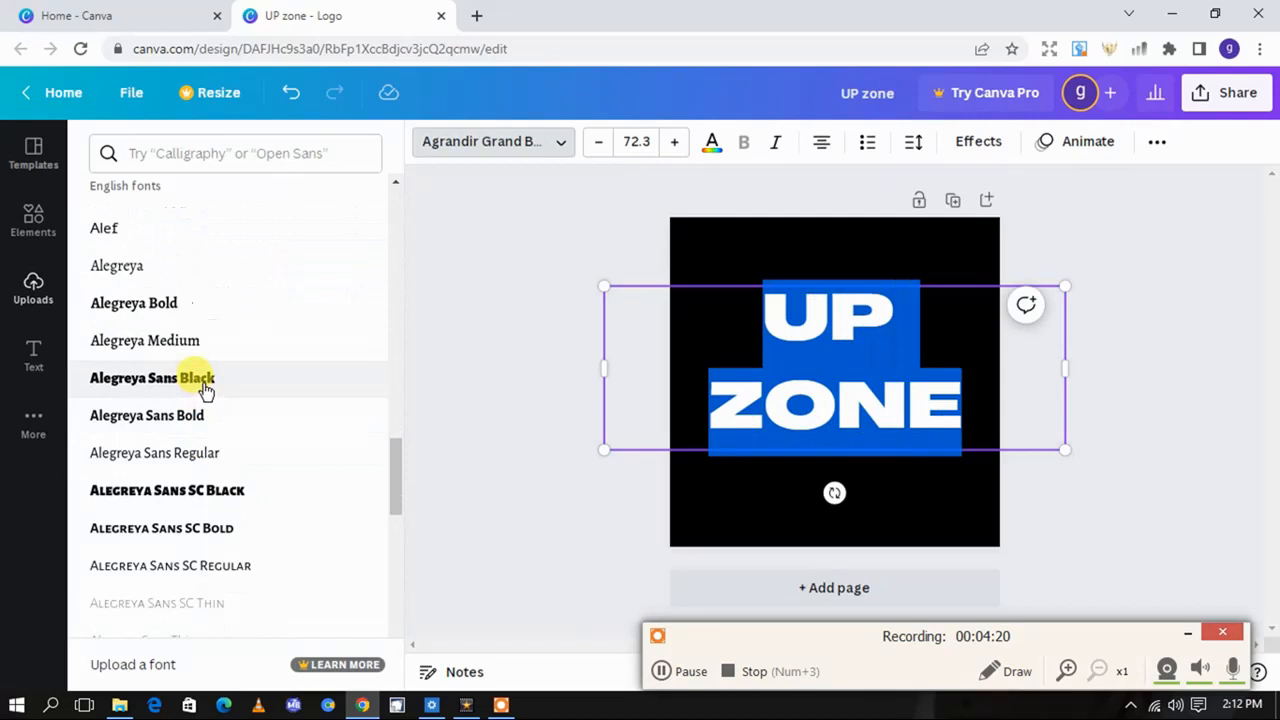
scroll(208, 492, "down", 1)
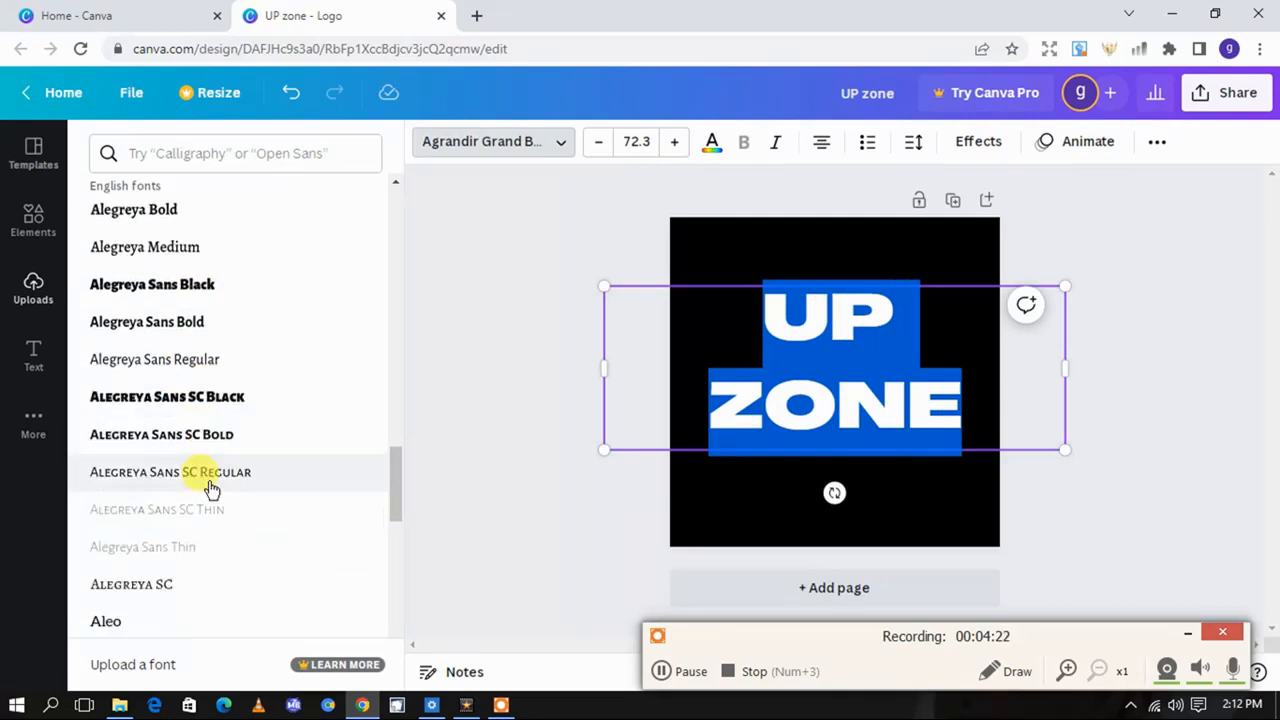
left_click(193, 400)
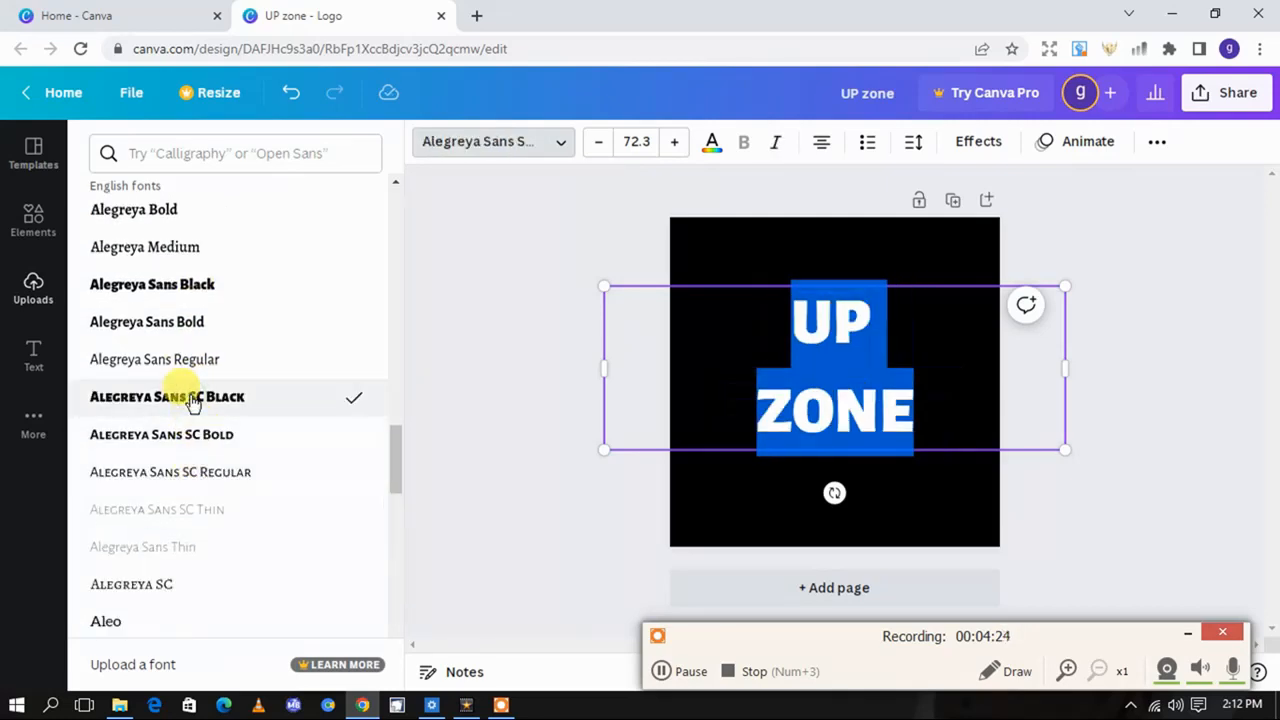
scroll(188, 462, "down", 5)
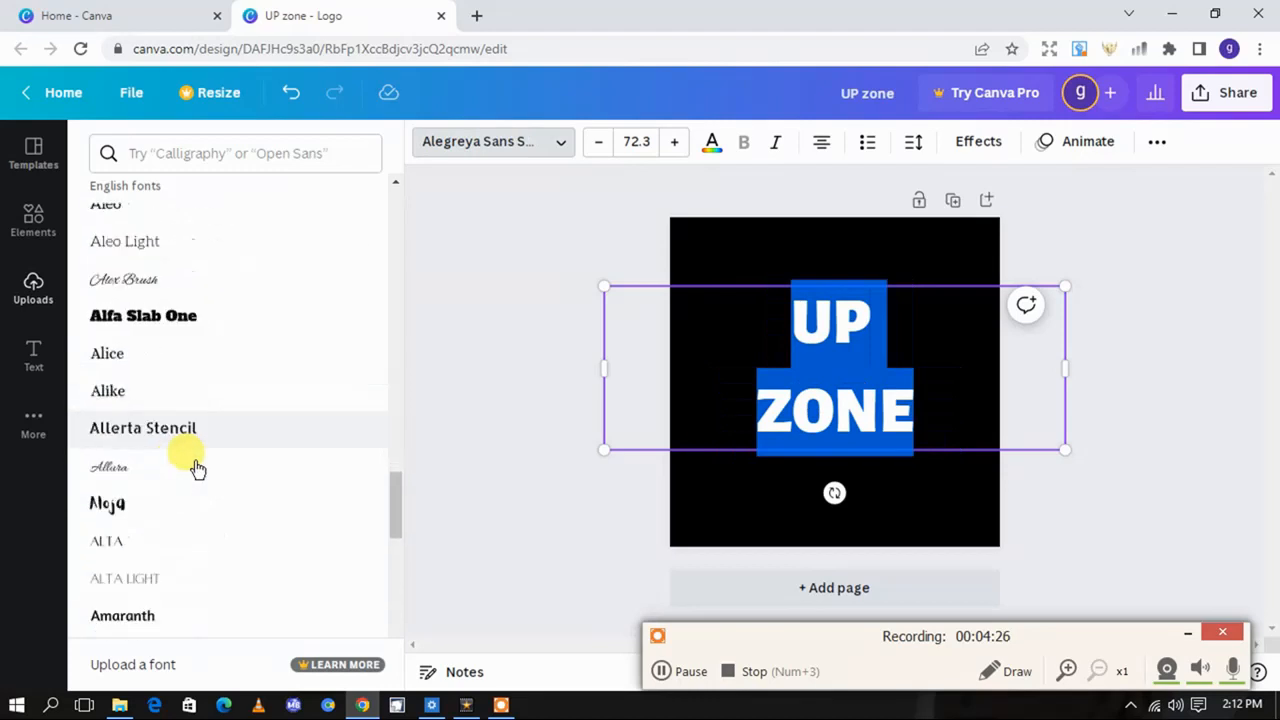
Add the recently used white Subscribe graphic with the hand cursor, shrink it to about two-thirds size and center it below ZONE
left_click(33, 218)
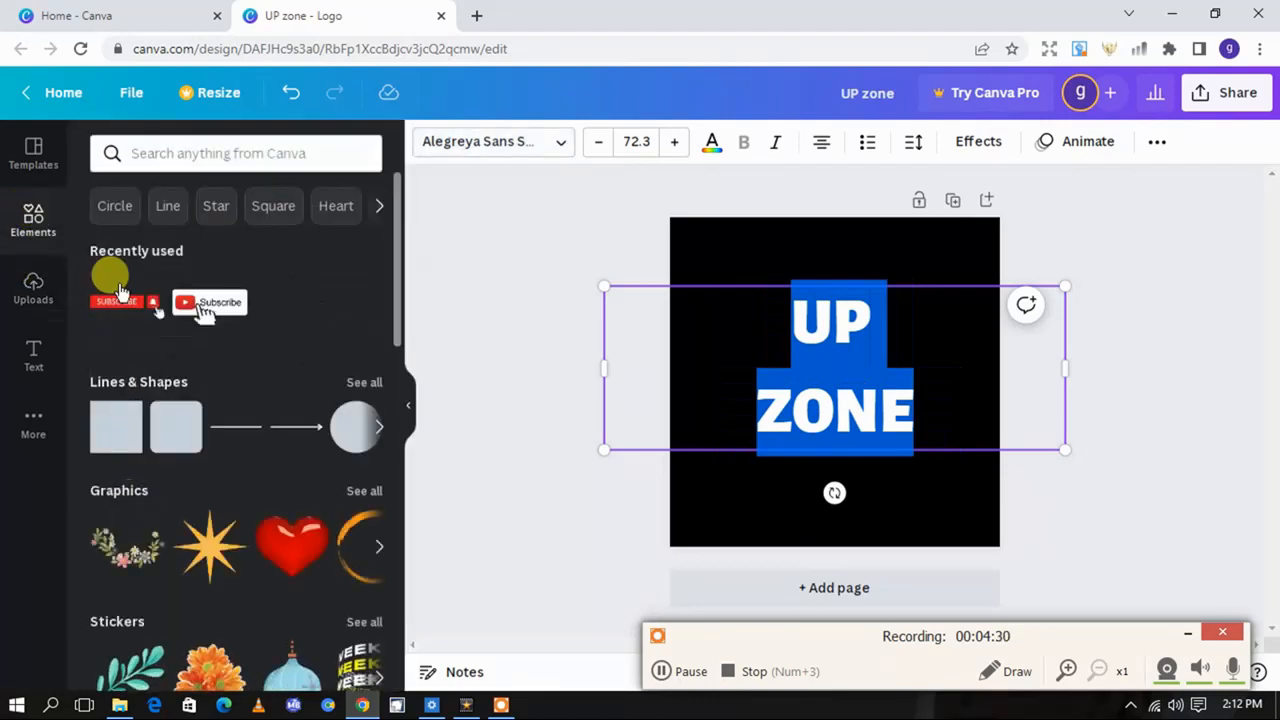
left_click(204, 313)
left_click_drag(836, 403, 836, 518)
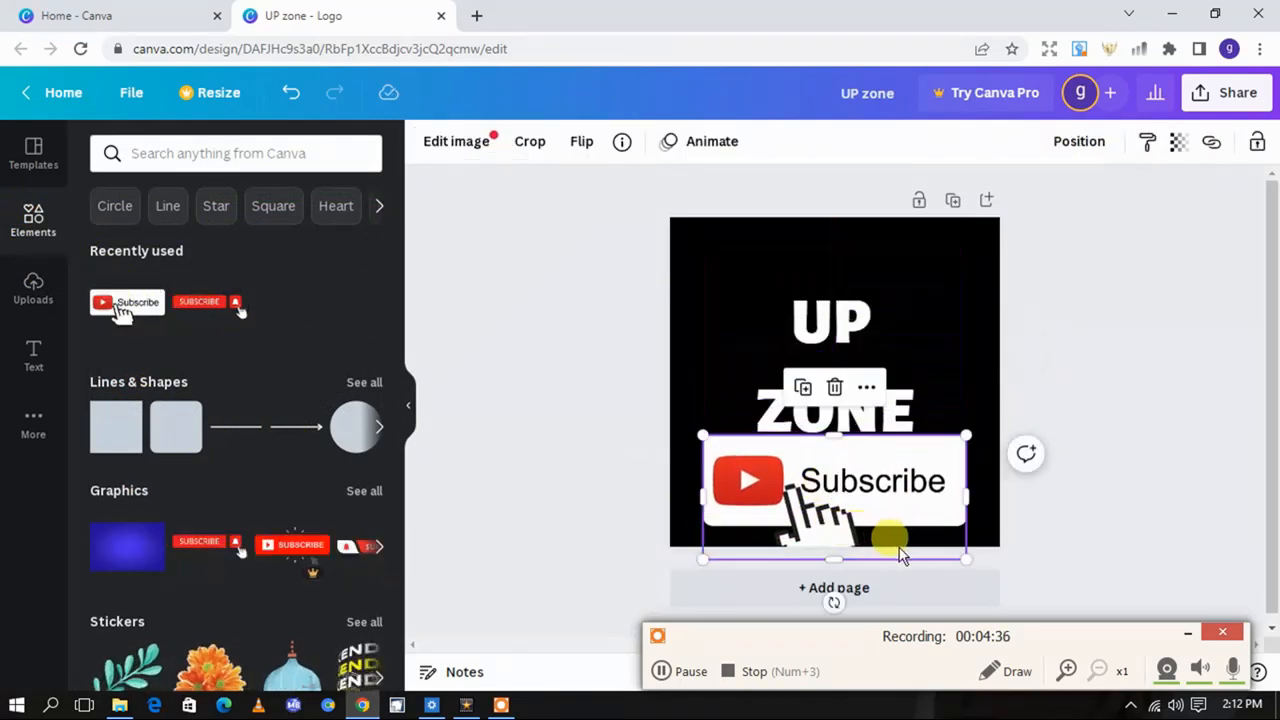
left_click_drag(966, 560, 883, 520)
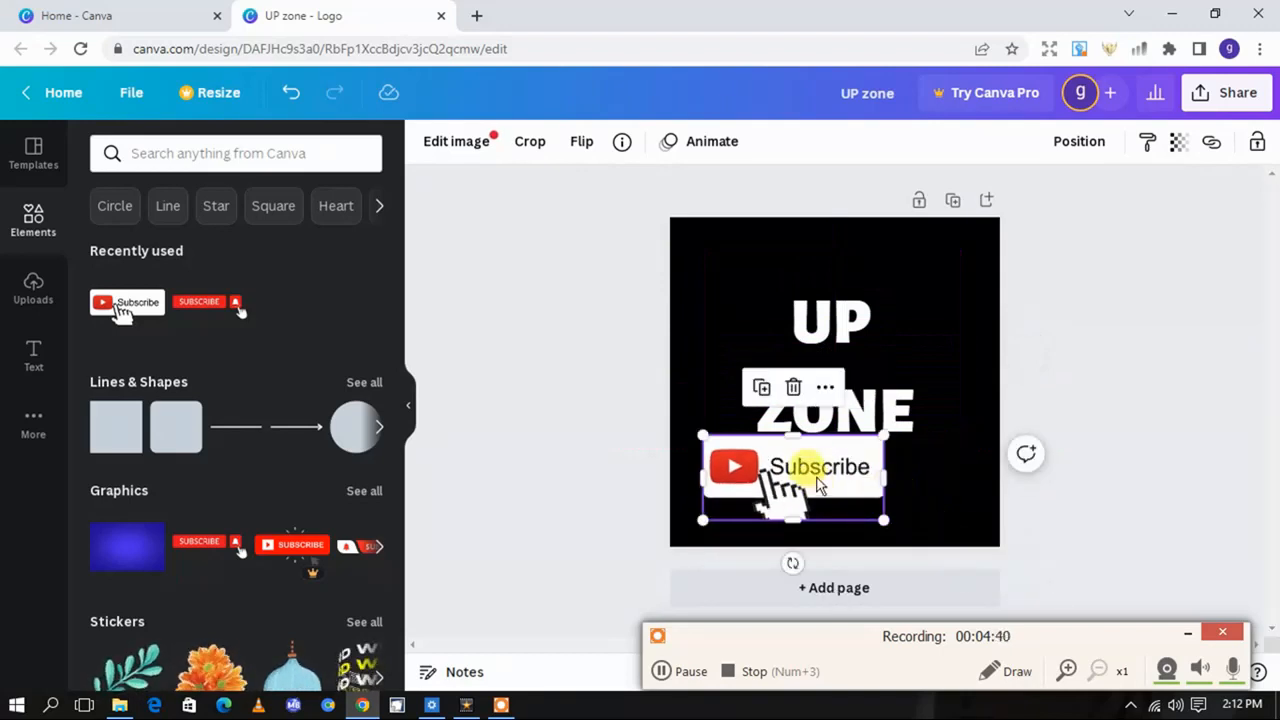
left_click_drag(801, 473, 842, 488)
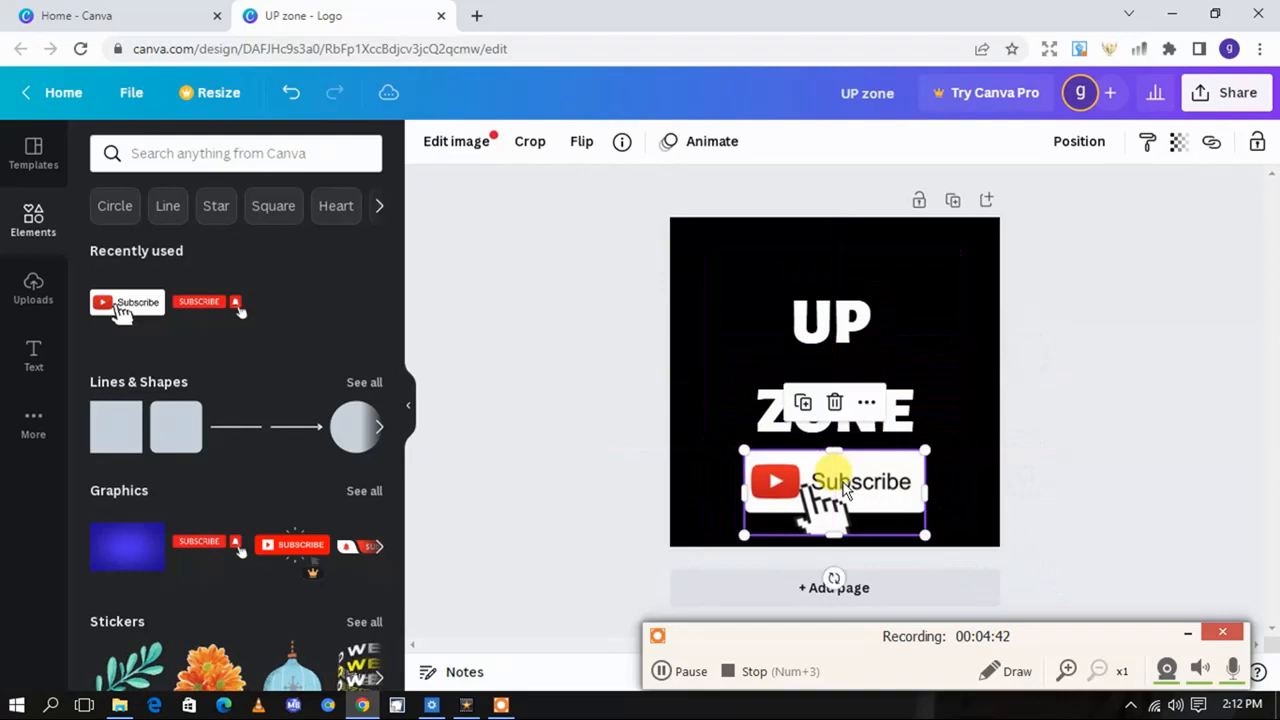